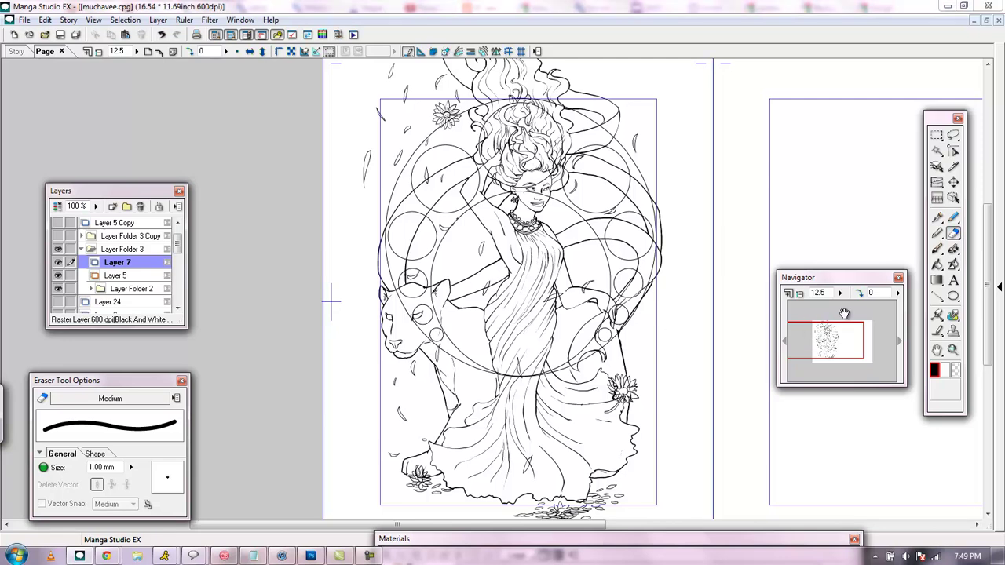
Shift the drawing up slightly and briefly hide, then show, the flowers and figure layers
drag(842, 316, 823, 337)
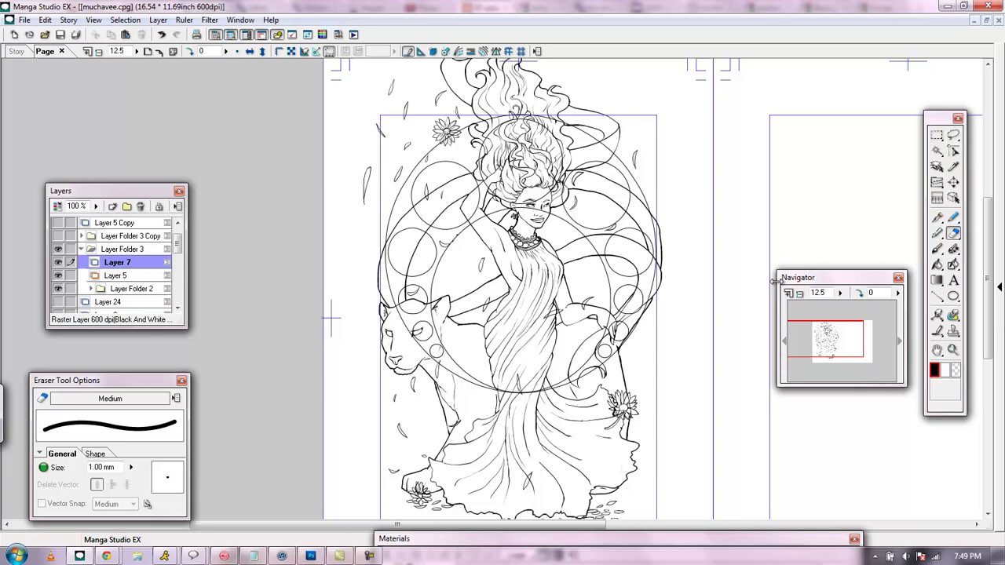
drag(817, 339, 817, 351)
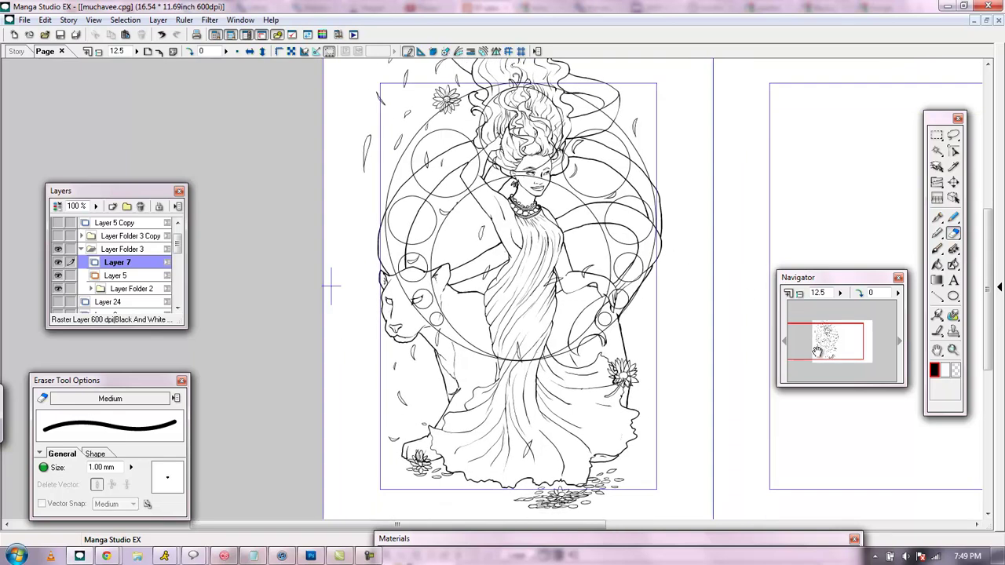
click(57, 264)
click(57, 263)
click(59, 277)
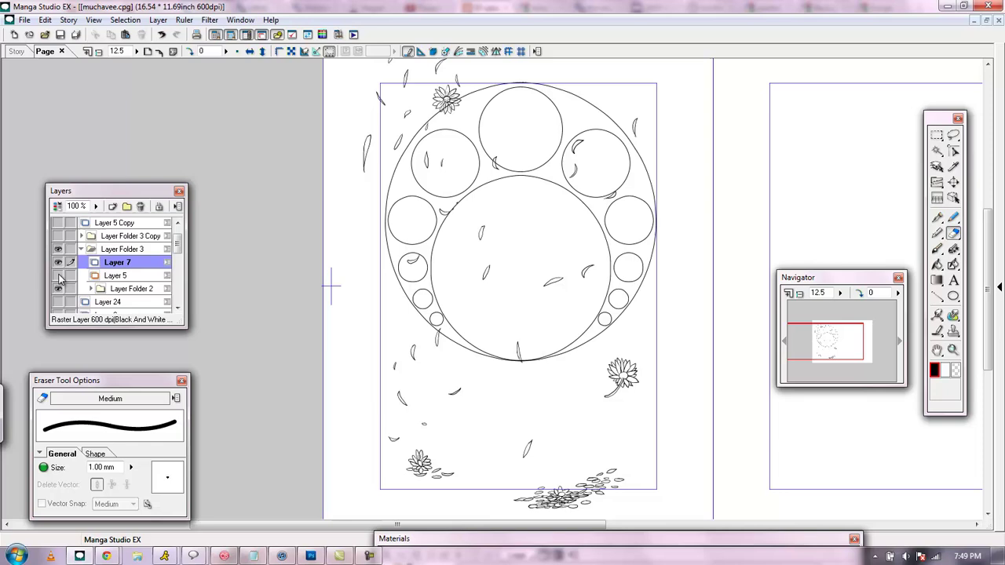
click(58, 278)
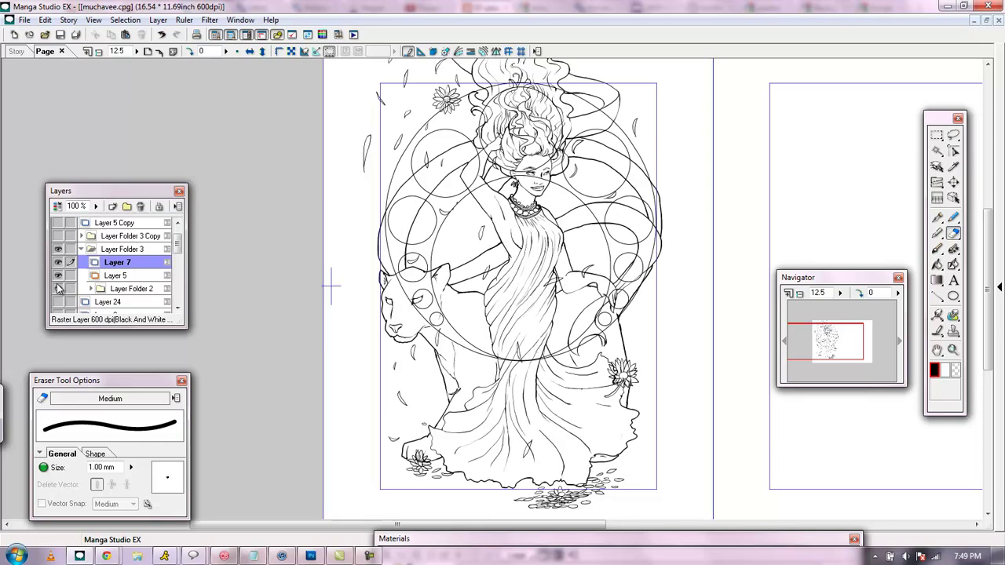
Move Layer 10 Copy out of Layer Folder 2 so it sits just below Layer 5
click(119, 289)
click(92, 288)
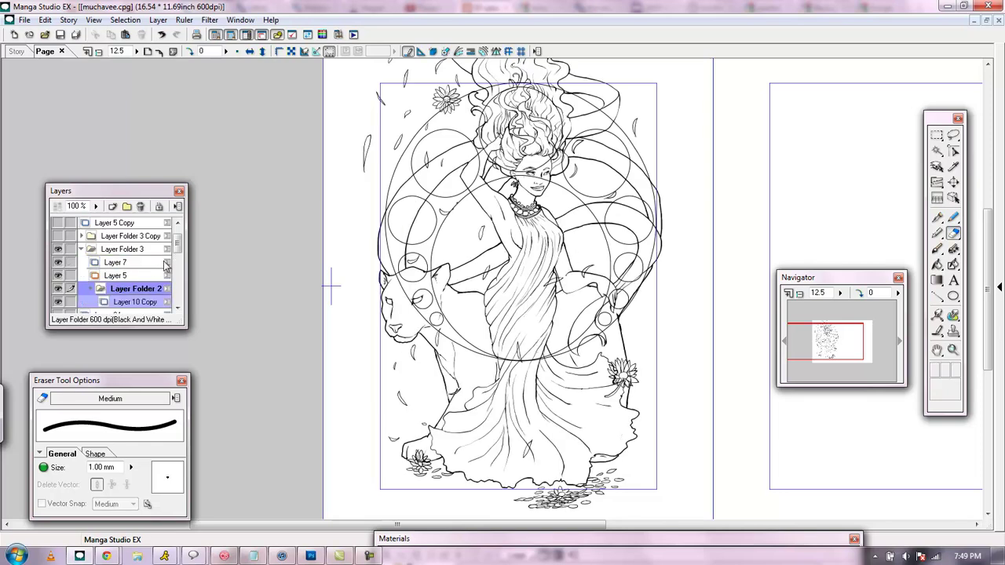
scroll(118, 290, down, 1)
drag(140, 288, 131, 272)
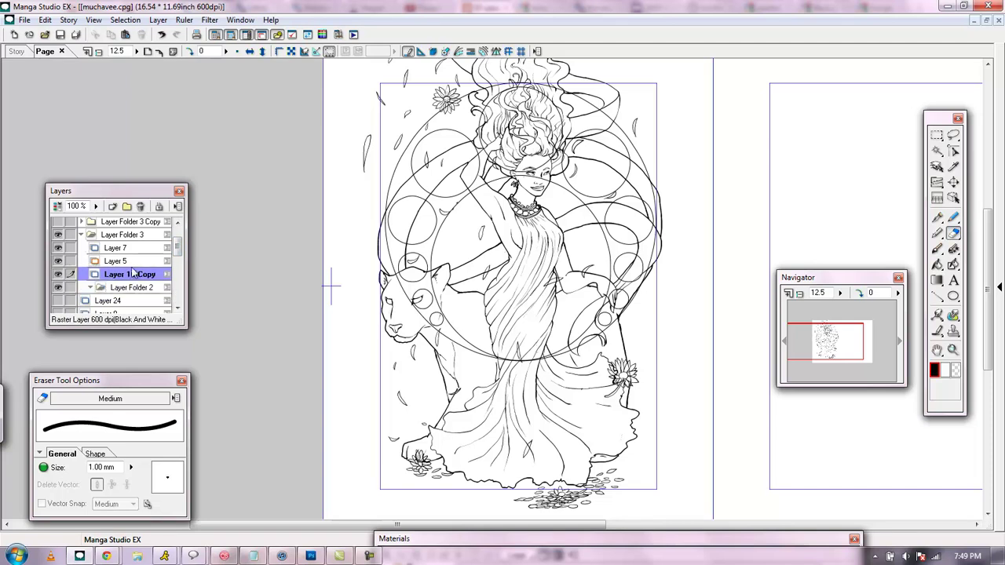
Toggle the circle motif and figure line art layers off and on to compare, ending all visible
click(58, 275)
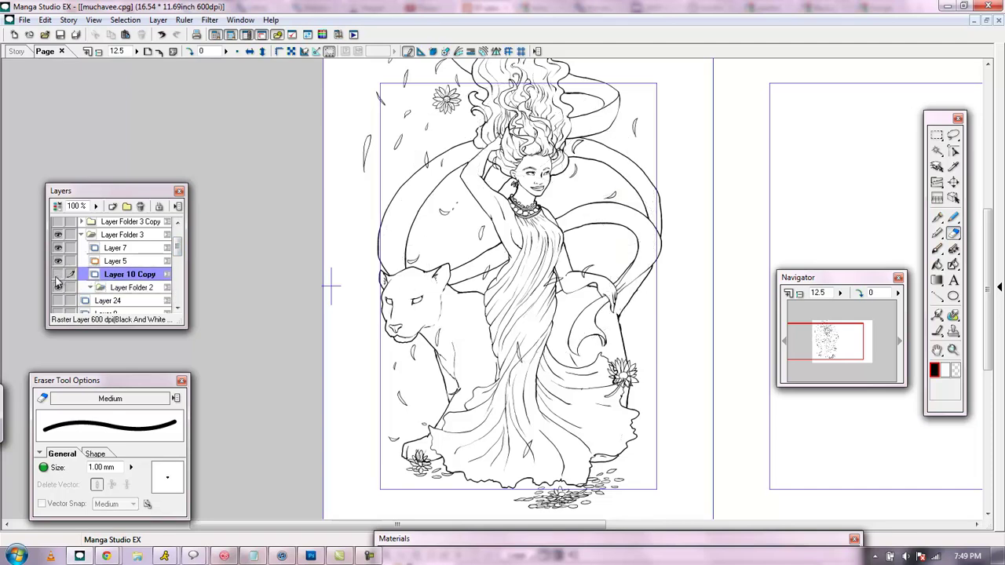
click(58, 276)
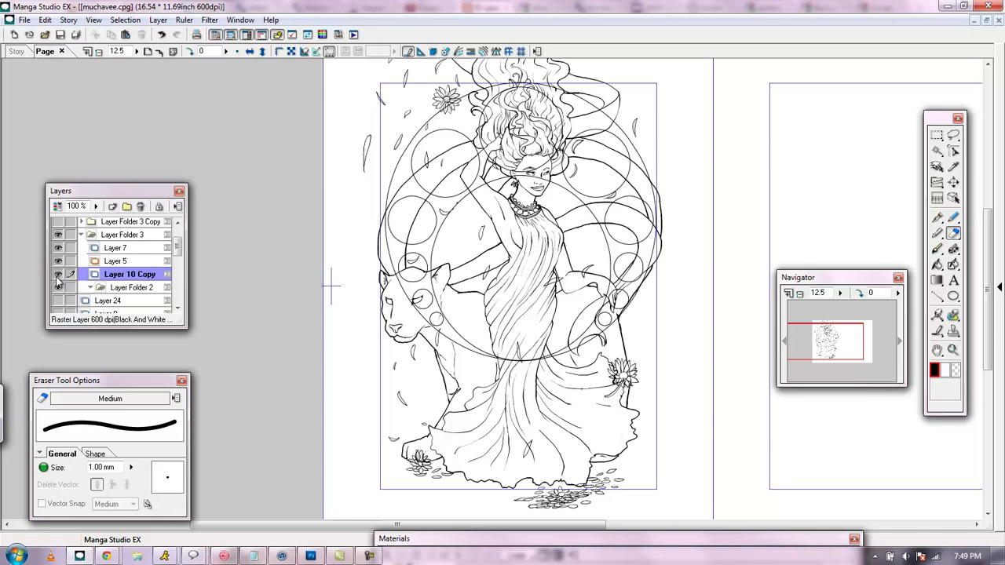
click(58, 275)
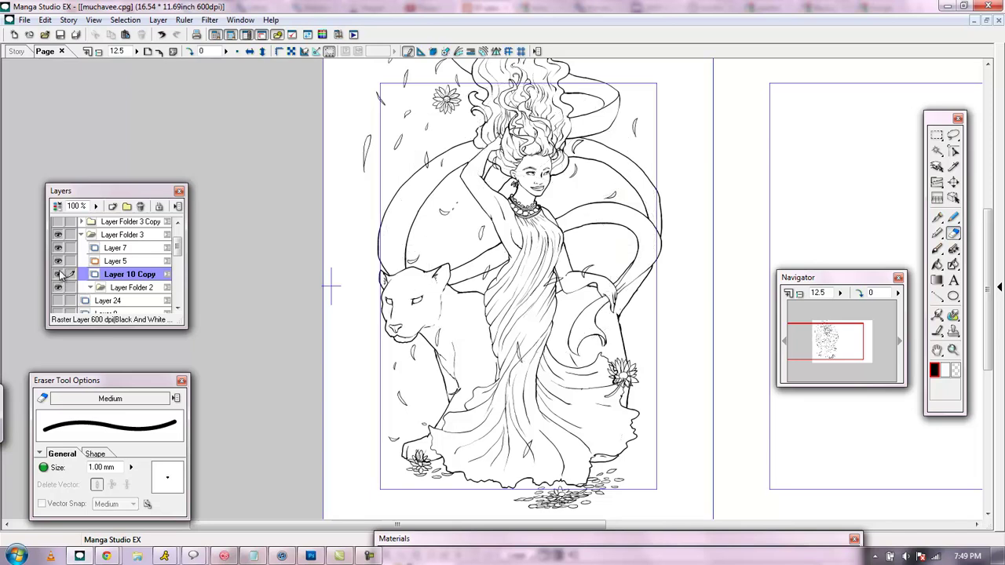
click(58, 274)
click(58, 263)
click(58, 275)
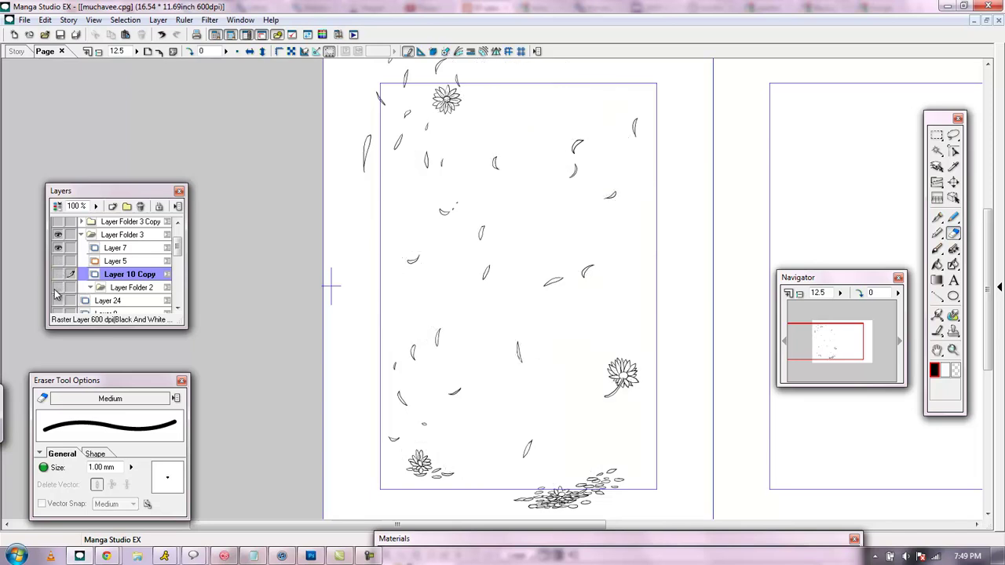
click(59, 275)
click(58, 262)
click(59, 261)
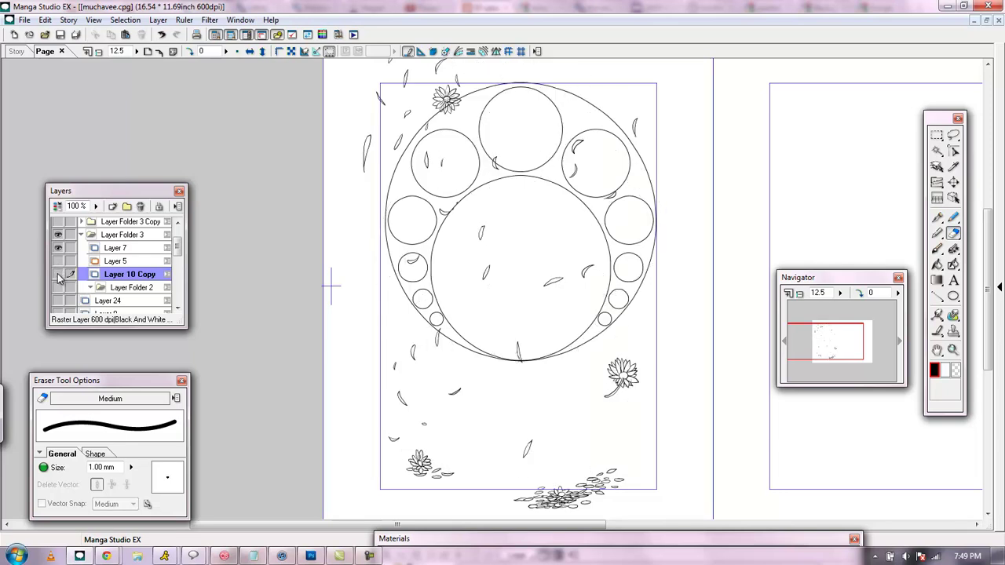
click(58, 274)
click(58, 262)
click(58, 275)
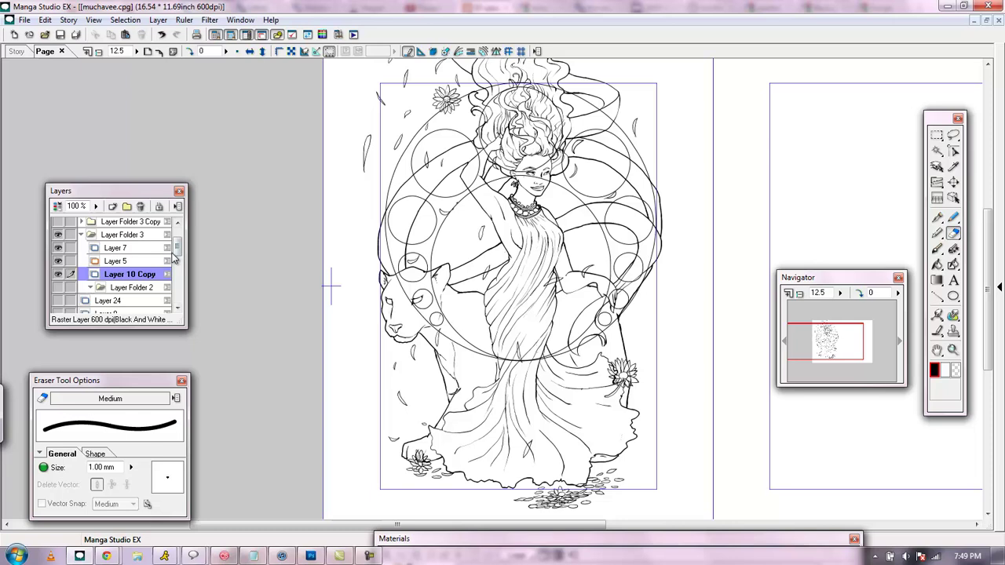
mouse_move(176, 247)
mouse_down()
mouse_move(178, 293)
mouse_move(177, 244)
mouse_move(178, 256)
mouse_up()
click(58, 242)
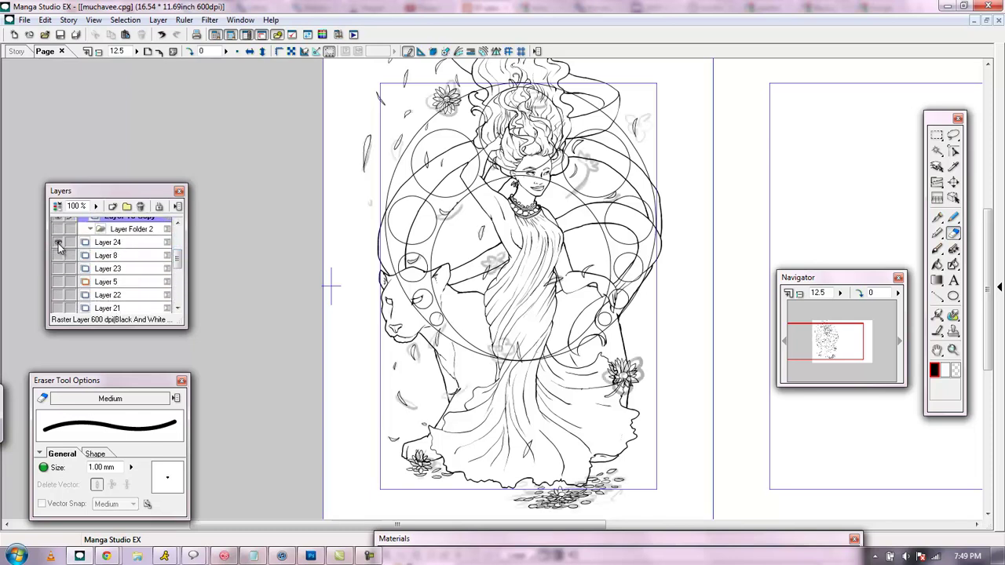
click(58, 255)
click(59, 257)
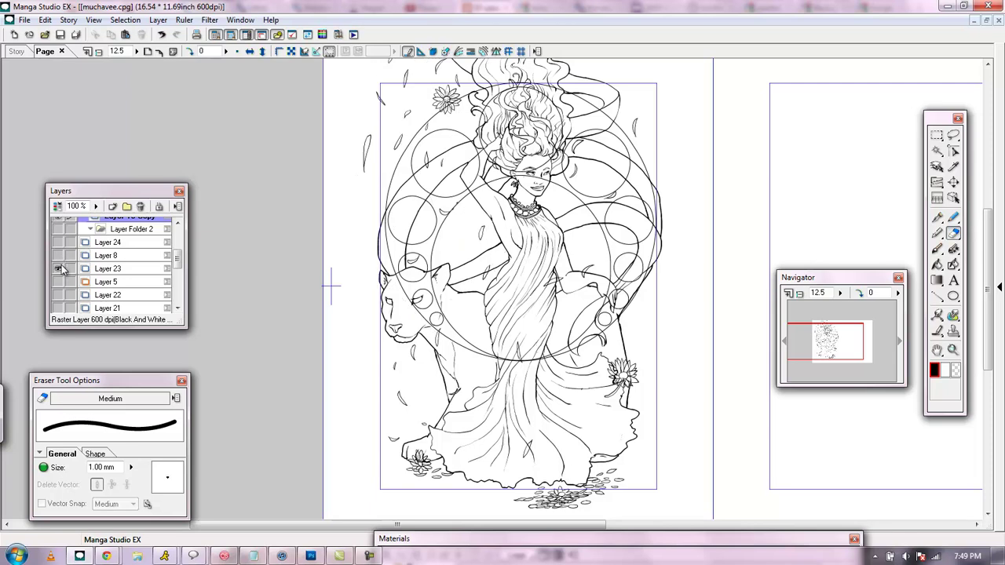
click(58, 267)
click(58, 268)
click(57, 282)
click(57, 281)
click(58, 295)
click(57, 295)
click(57, 296)
click(57, 296)
click(57, 308)
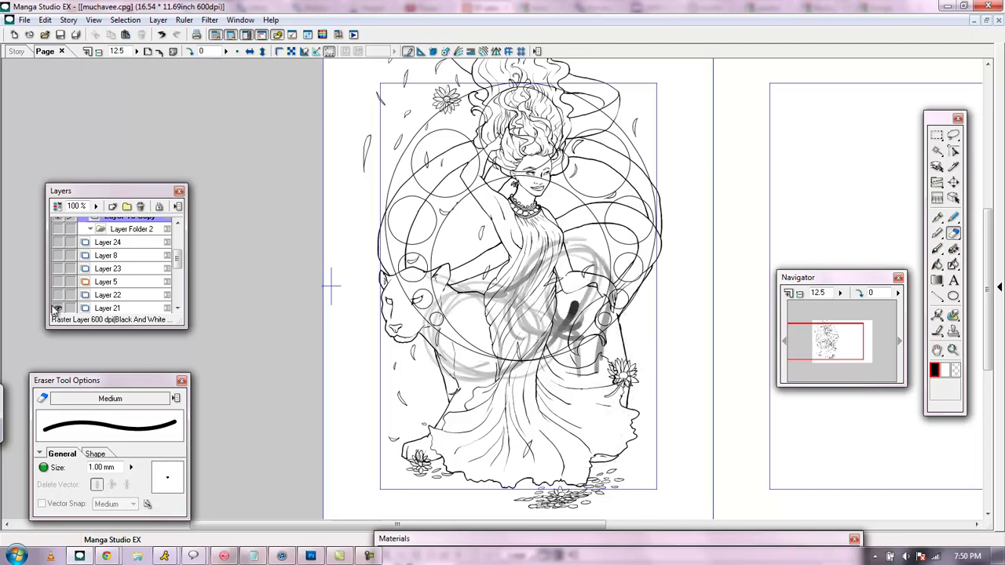
click(56, 308)
scroll(167, 272, down, 2)
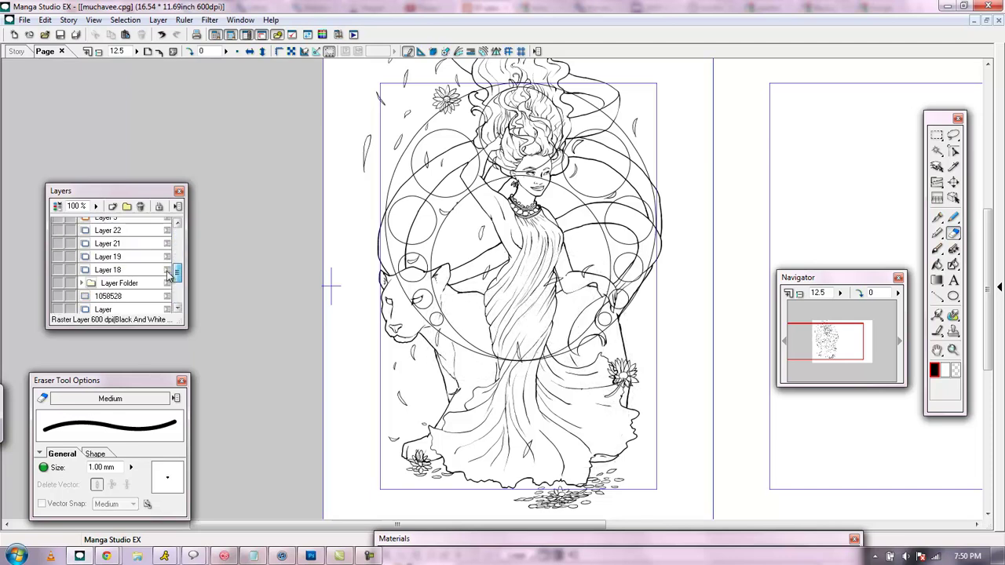
scroll(167, 273, down, 1)
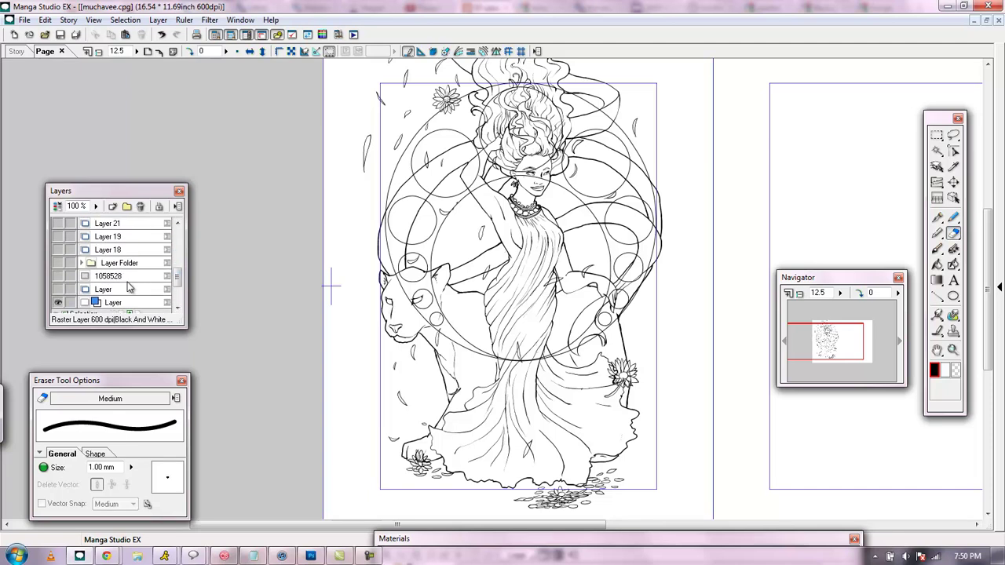
click(57, 290)
click(57, 290)
click(57, 264)
click(57, 263)
drag(815, 340, 821, 338)
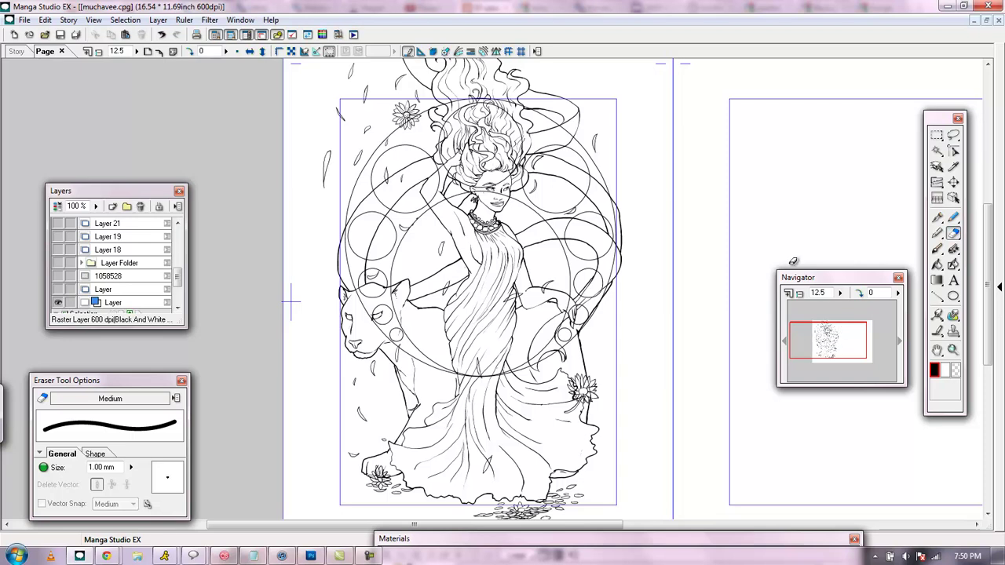
Choose File > Export > Image File (Dimensions) to bring up Export Image for muchavee
click(26, 21)
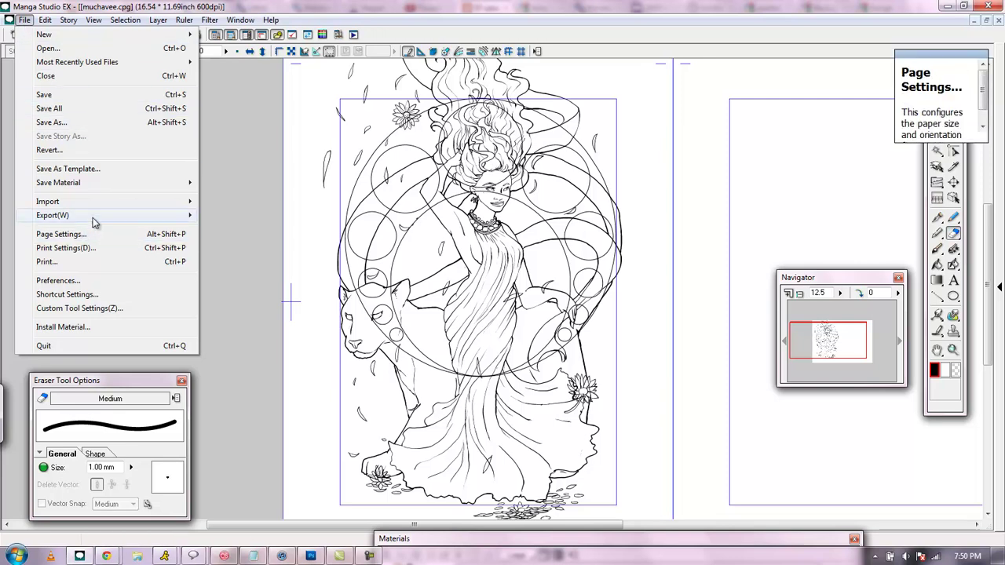
mouse_move(94, 222)
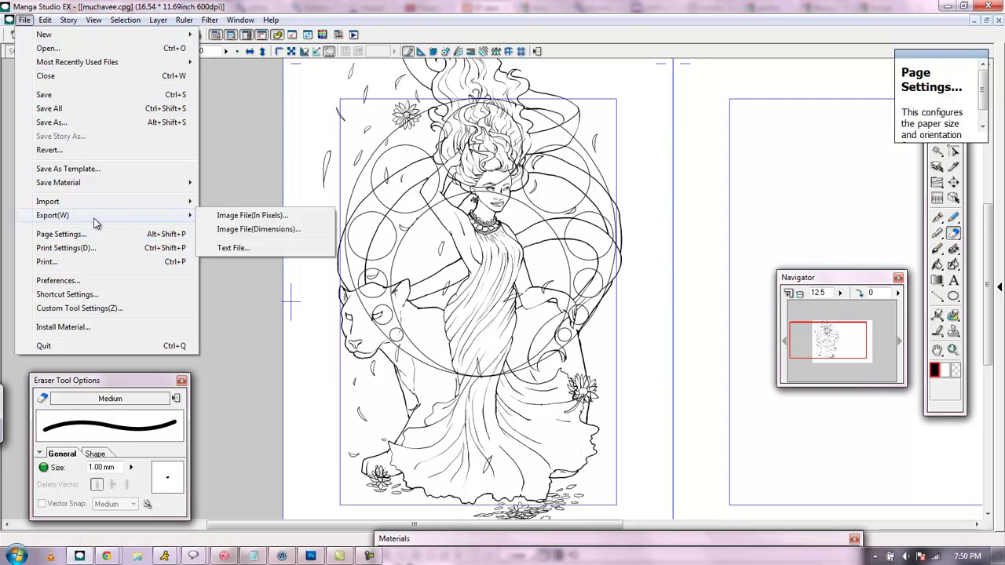
click(225, 219)
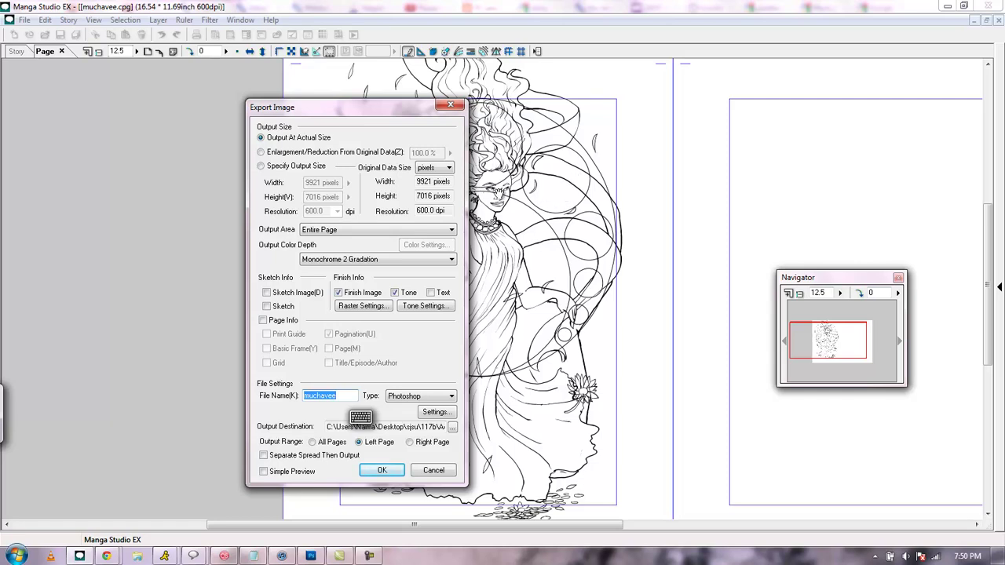
Uncheck Tone under Finish Info and move the Export Image dialog aside to see the drawing
click(404, 294)
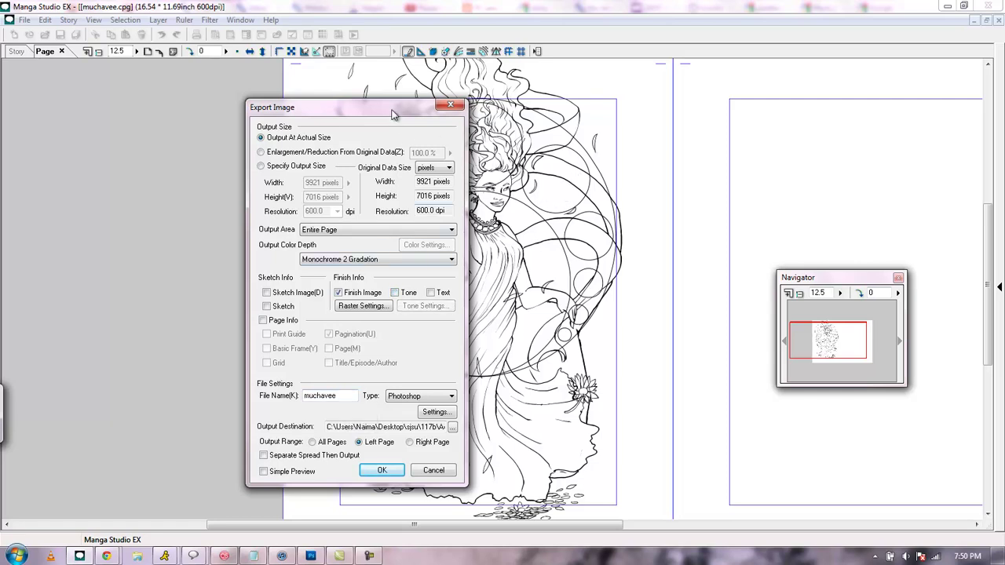
drag(393, 108, 207, 92)
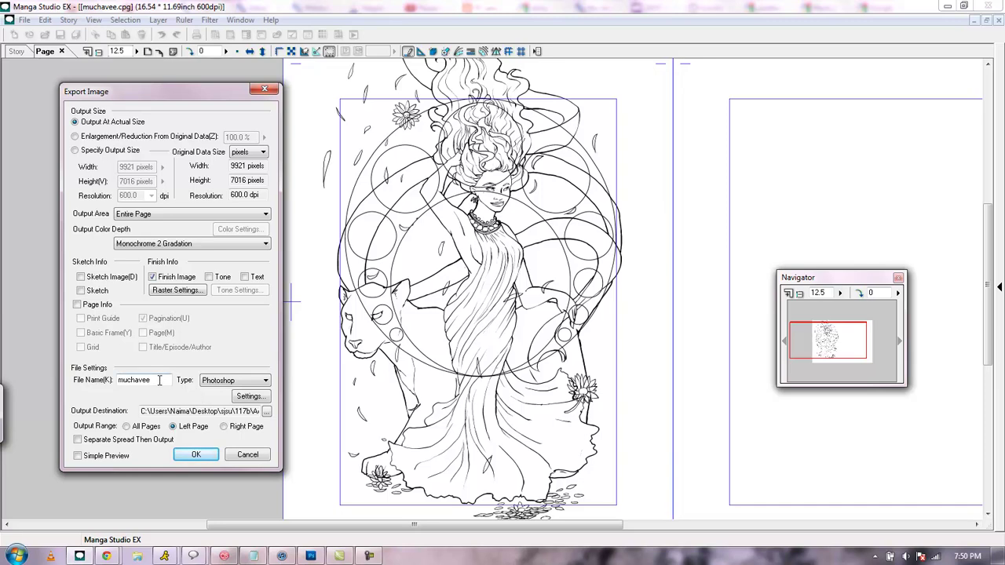
click(229, 380)
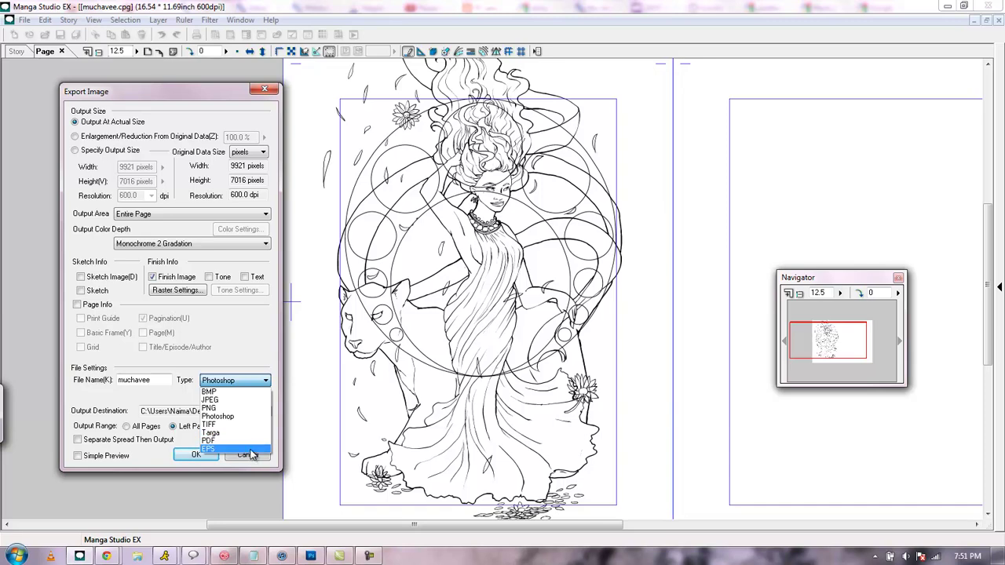
Set the export type to Photoshop with Keep Layer Structure For Output enabled
click(237, 416)
click(245, 398)
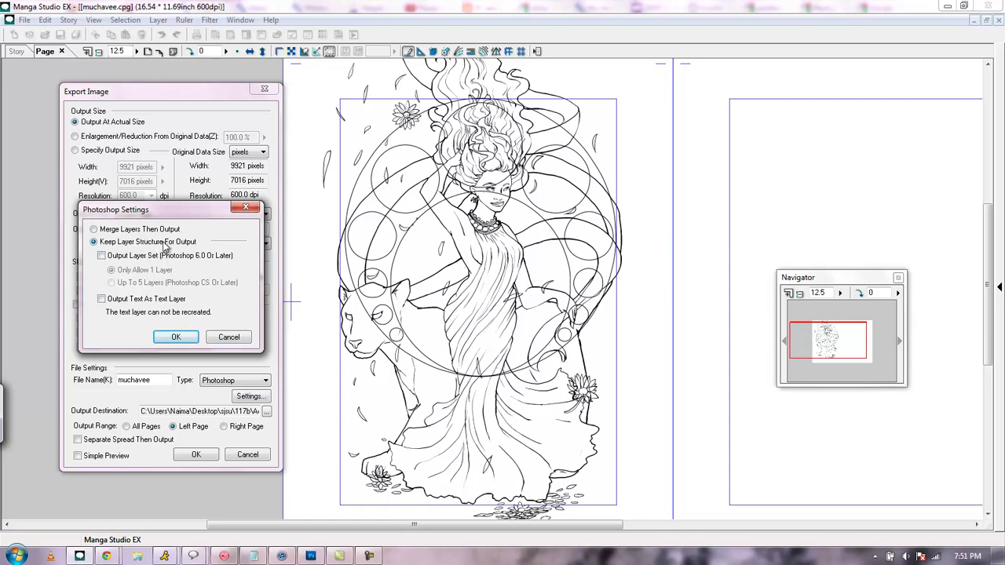
click(174, 336)
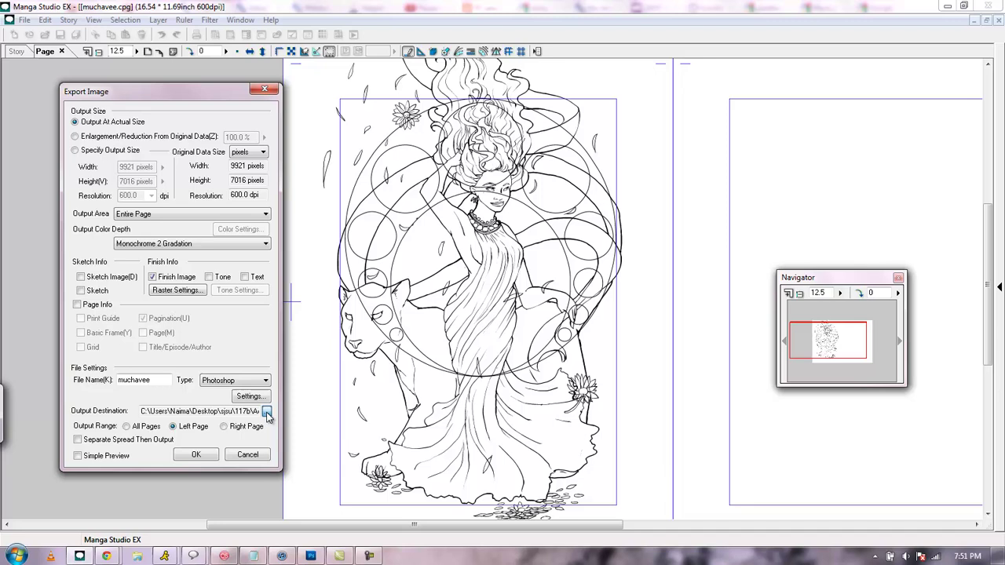
Set the output destination to the Desktop\art\Crescendo\Illust\muchavee folder
click(266, 412)
drag(255, 305, 257, 267)
click(89, 276)
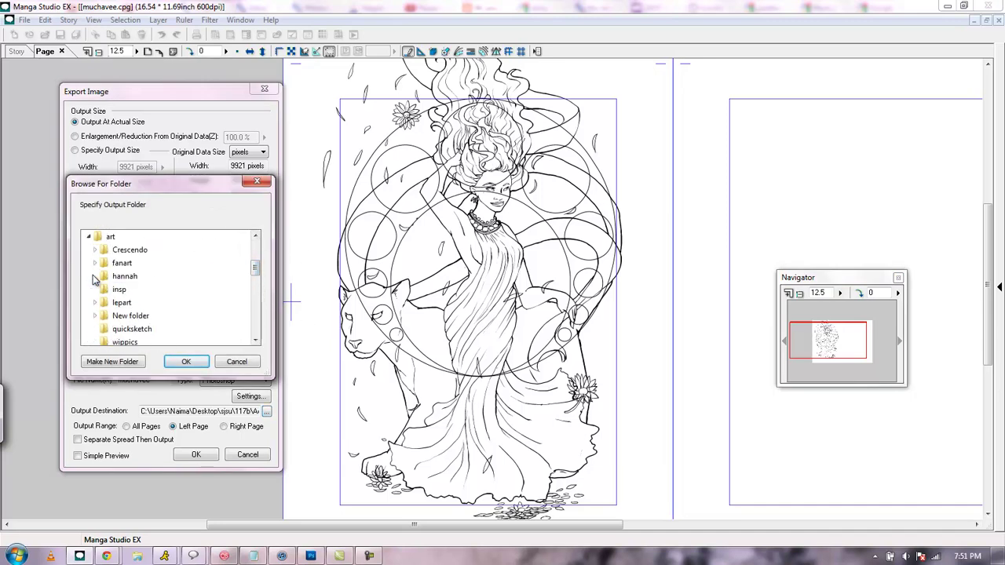
click(122, 251)
scroll(119, 278, up, 2)
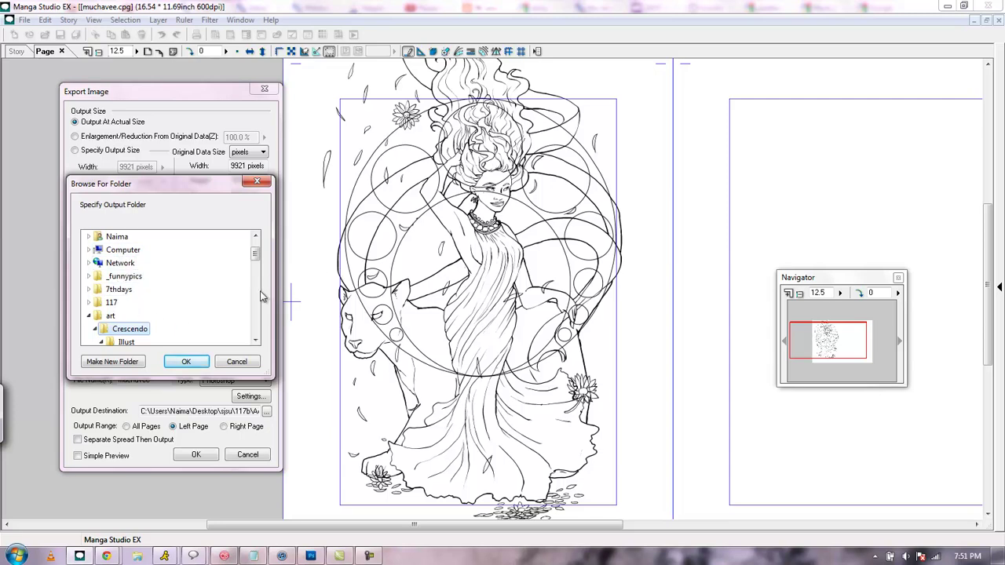
drag(257, 259, 254, 267)
click(128, 278)
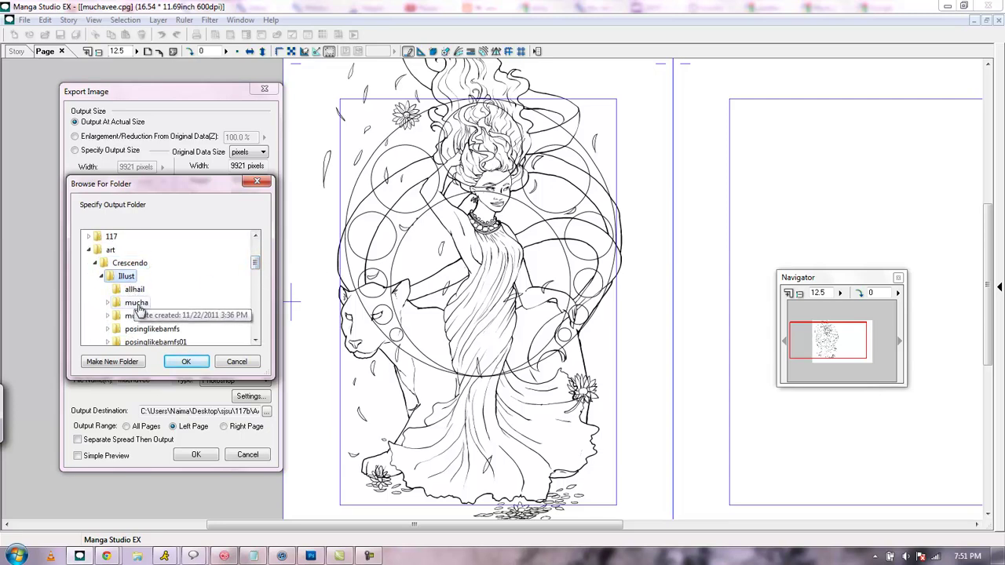
click(146, 317)
click(187, 363)
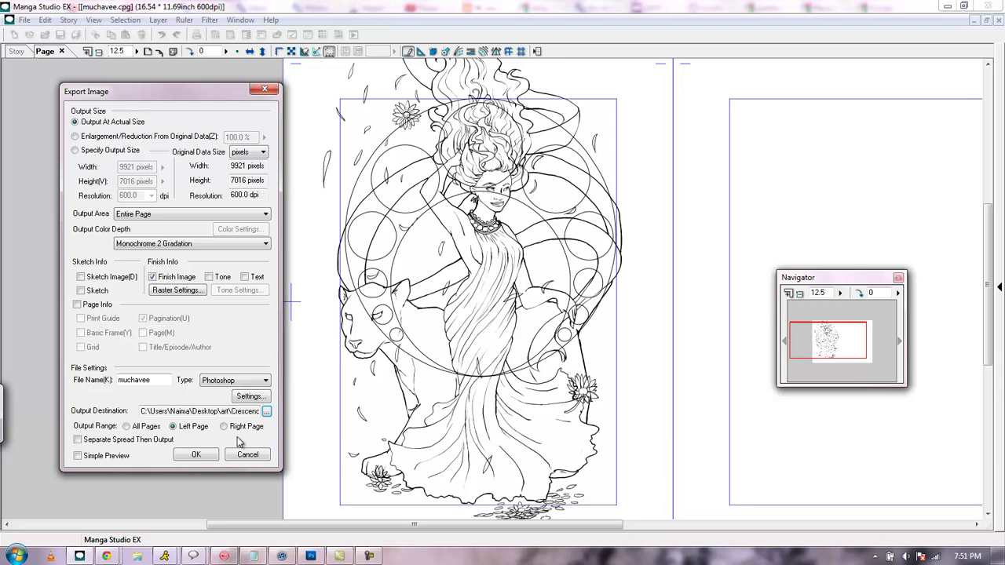
Export the layered Photoshop file, dismiss the finished message, and zoom out to both pages
click(196, 455)
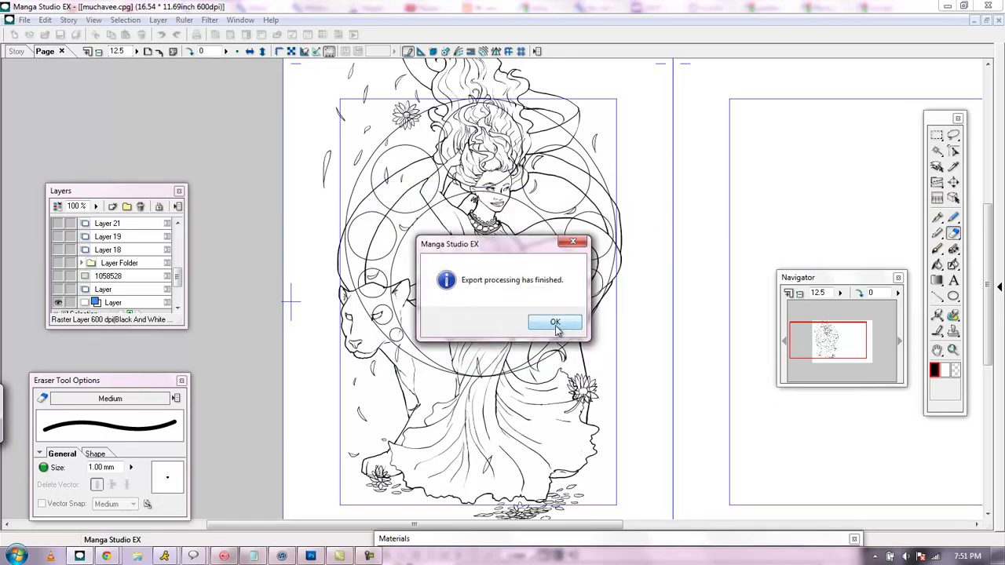
click(555, 325)
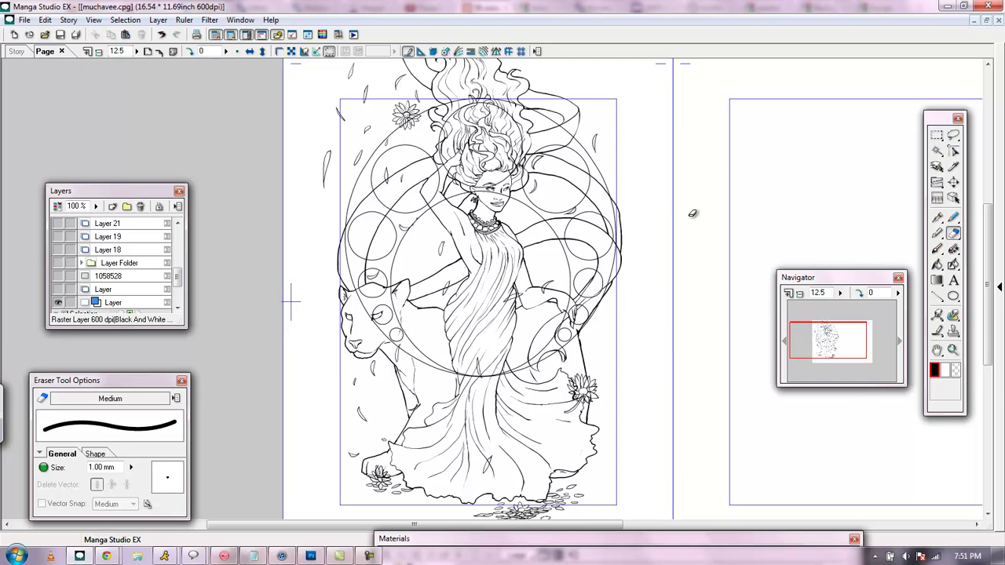
click(799, 293)
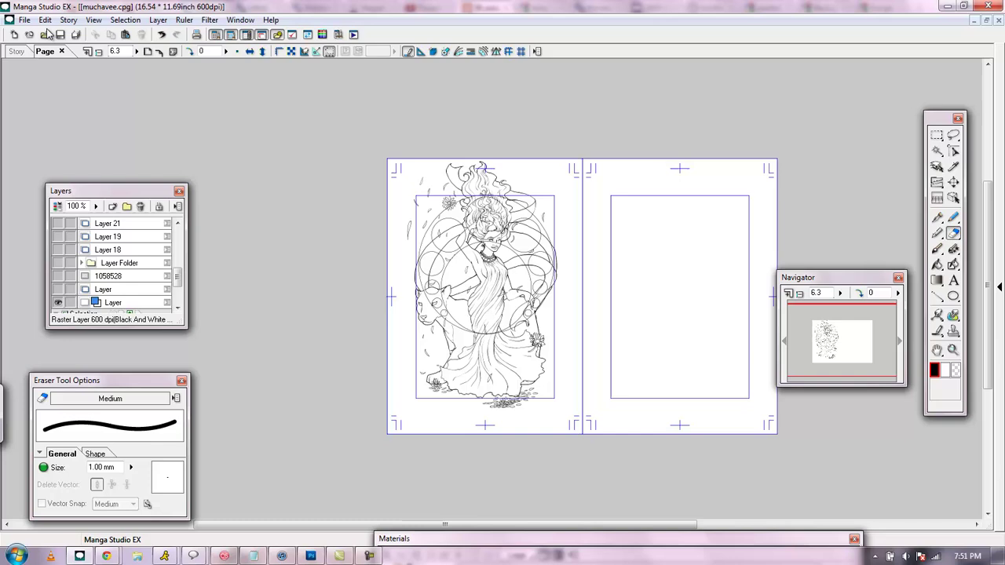
Review the Image File (In Pixels) export settings, cancel without exporting, and zoom back in
click(24, 20)
mouse_move(85, 216)
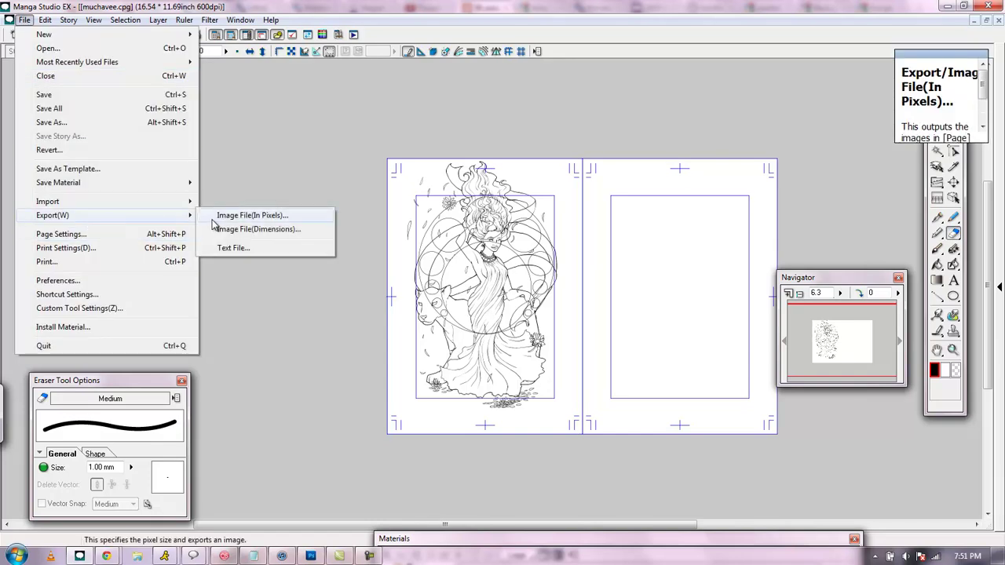
click(213, 220)
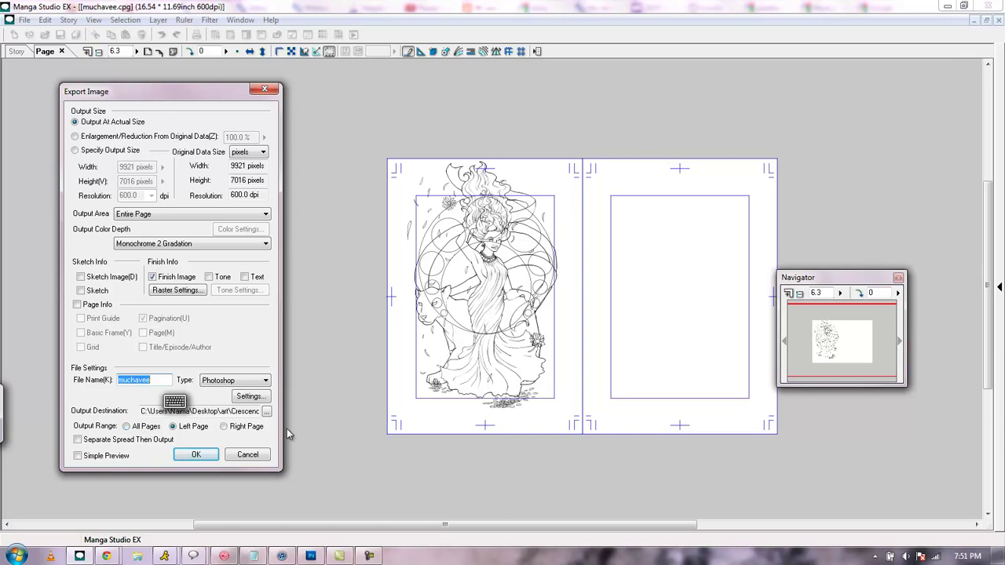
click(243, 455)
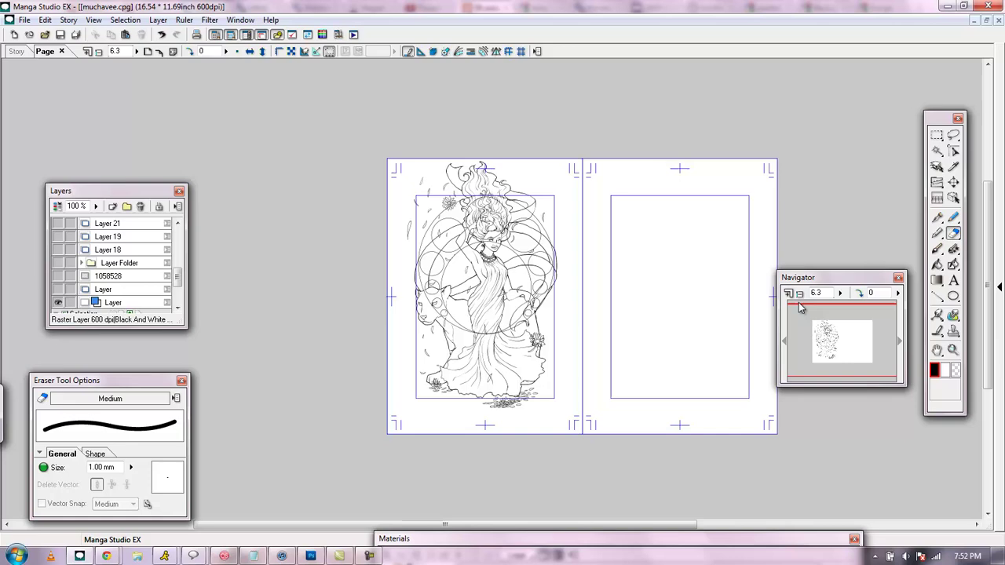
click(789, 292)
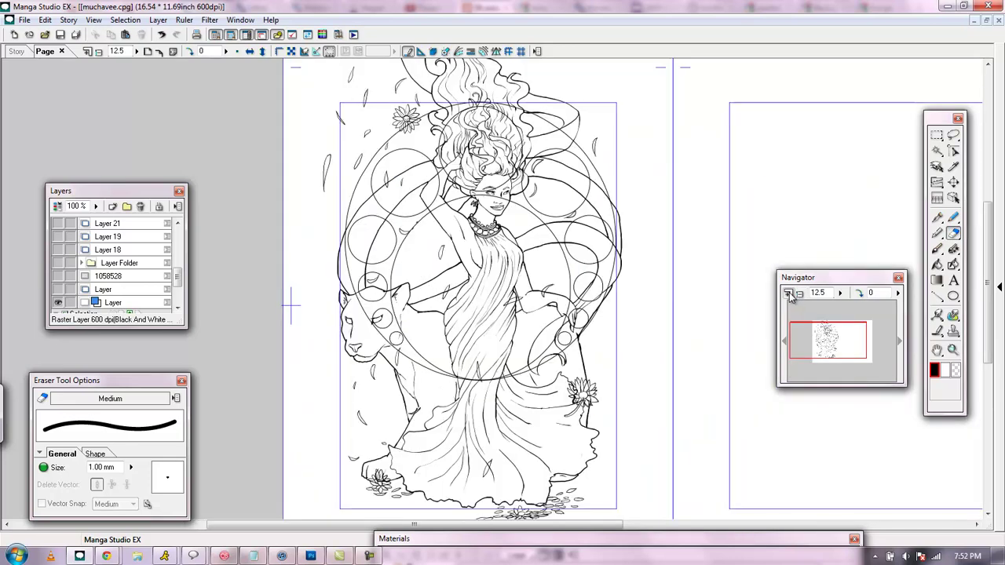
Save the muchavee page with Ctrl+S and bring Photoshop to the front from the taskbar
key(ctrl+s)
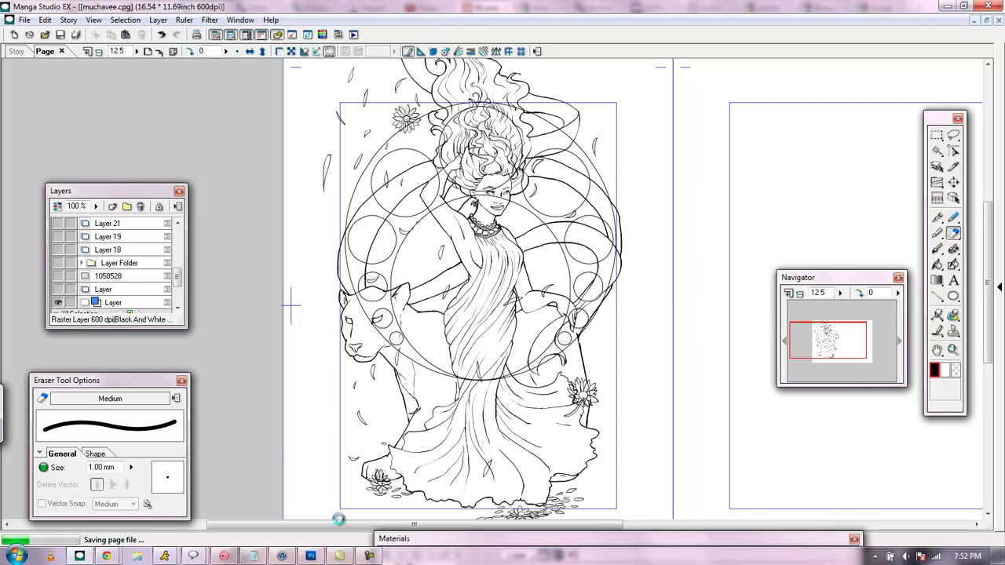
click(313, 556)
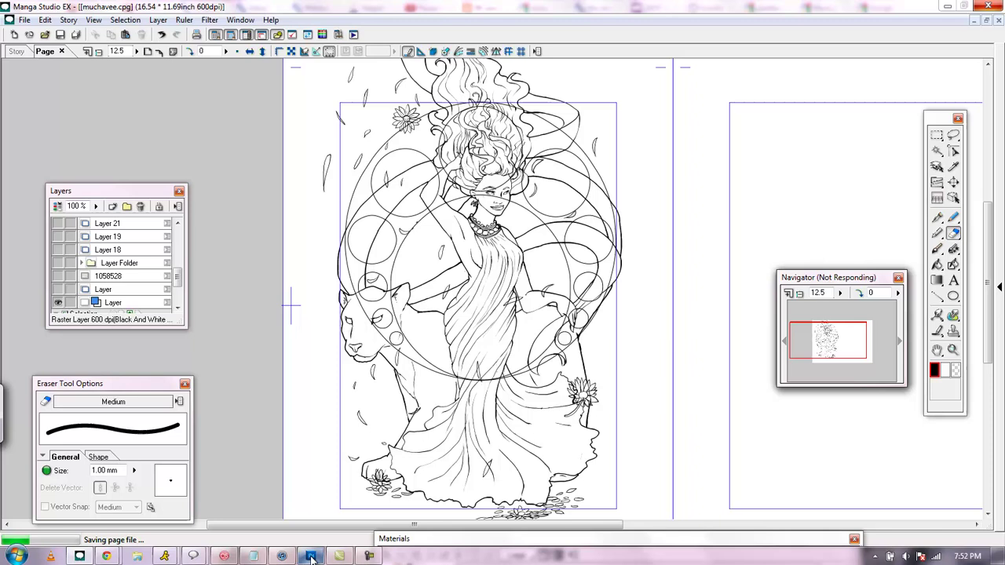
click(310, 556)
Open muchavee.psd from Desktop\art\Crescendo\Illust\muchavee in Photoshop
click(380, 29)
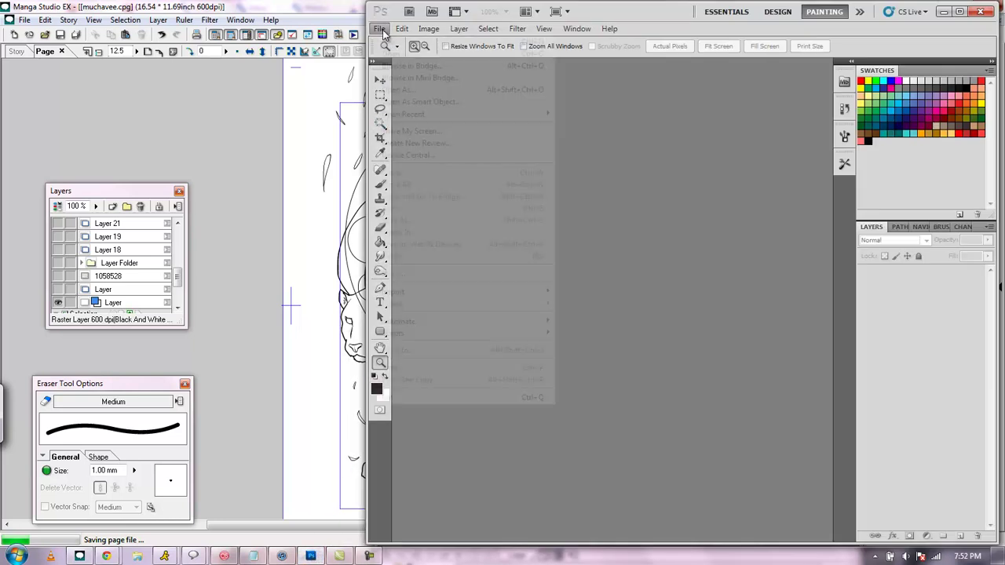
click(396, 53)
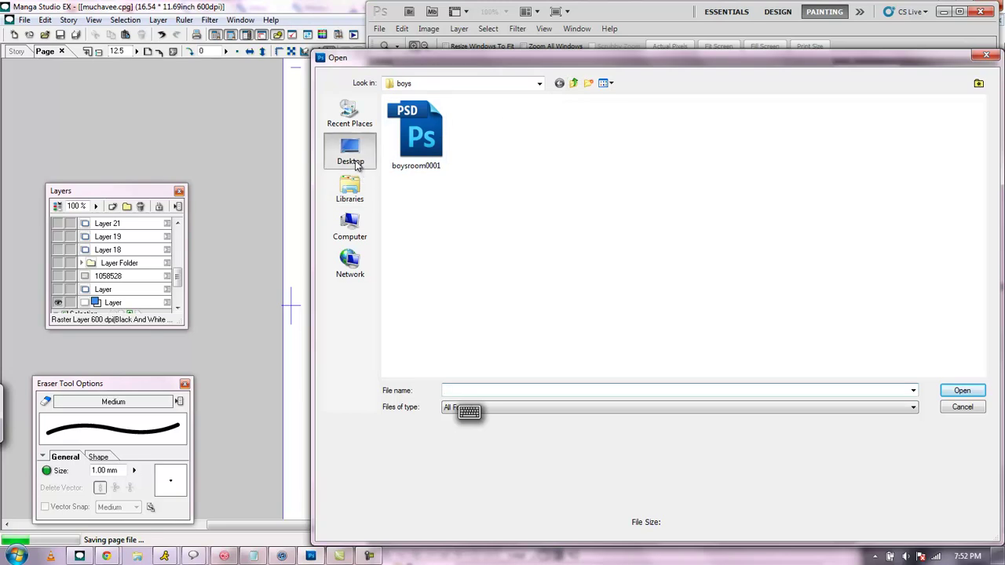
click(350, 154)
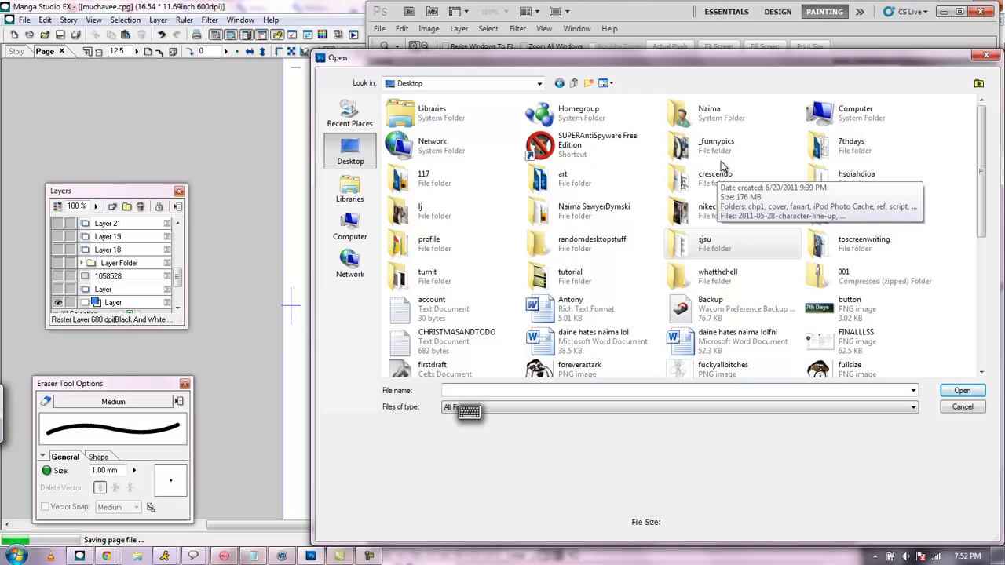
double_click(540, 176)
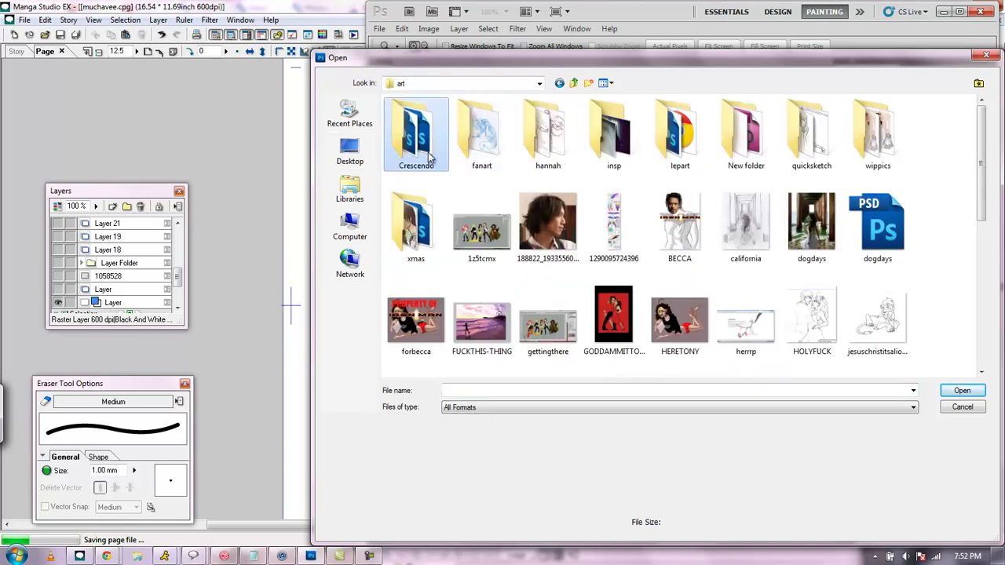
double_click(441, 157)
double_click(443, 161)
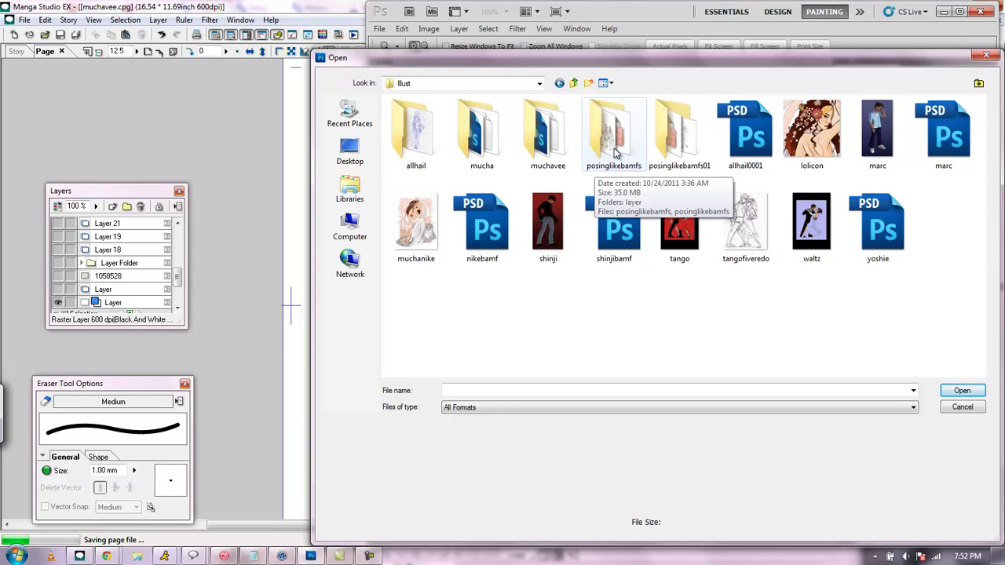
double_click(548, 129)
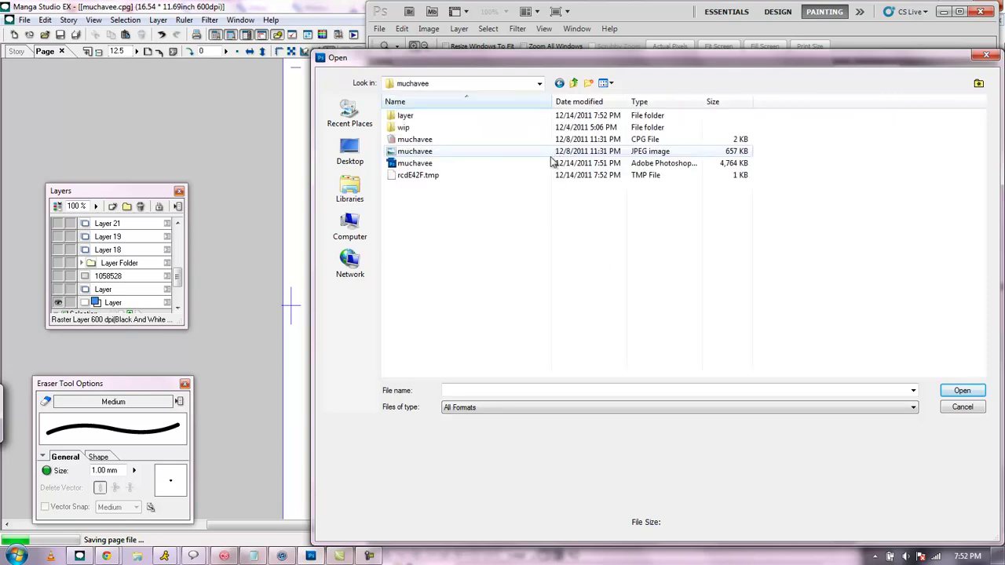
click(495, 164)
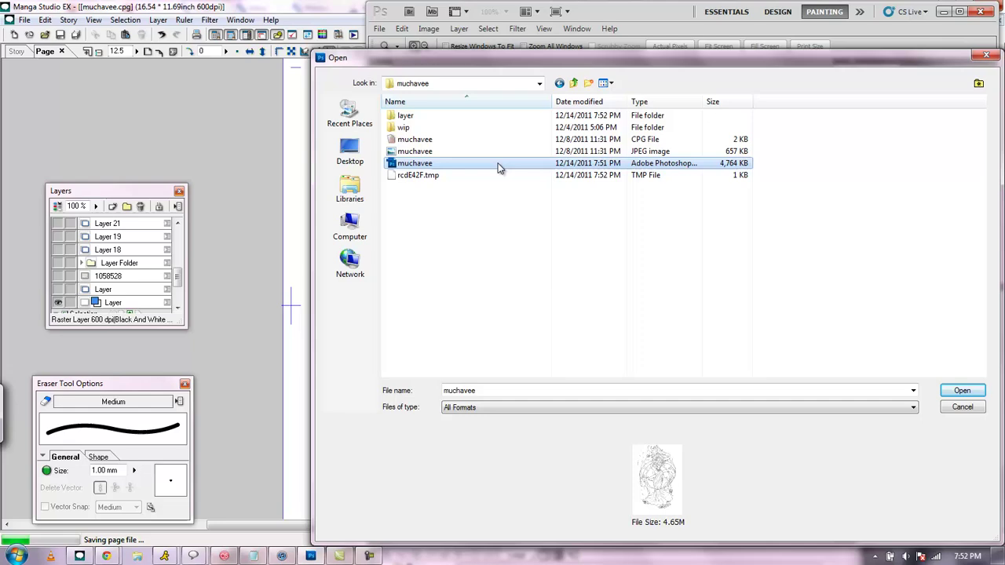
double_click(502, 166)
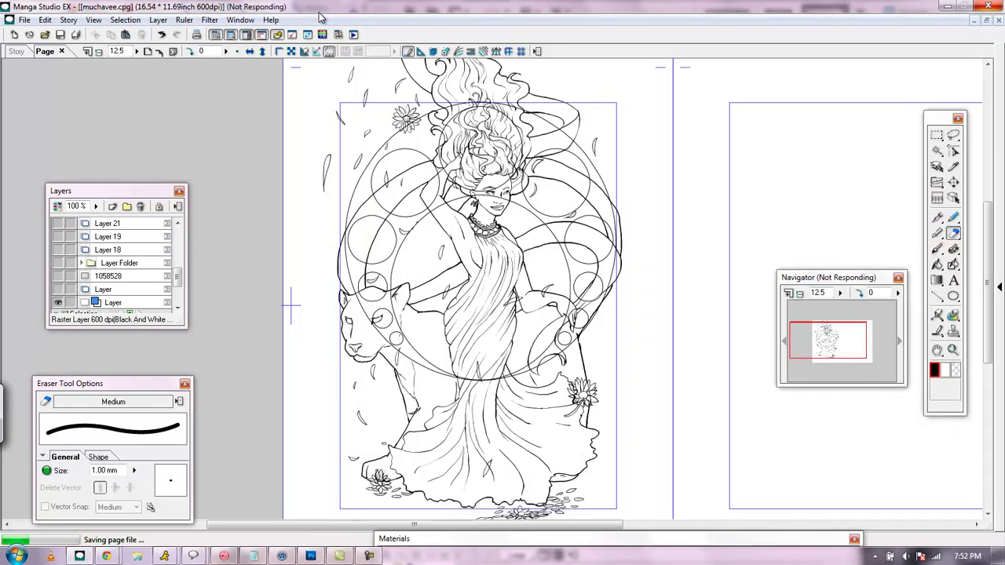
Minimize Manga Studio to reveal Photoshop and return from the Navigator to the Layers list
click(318, 9)
click(947, 6)
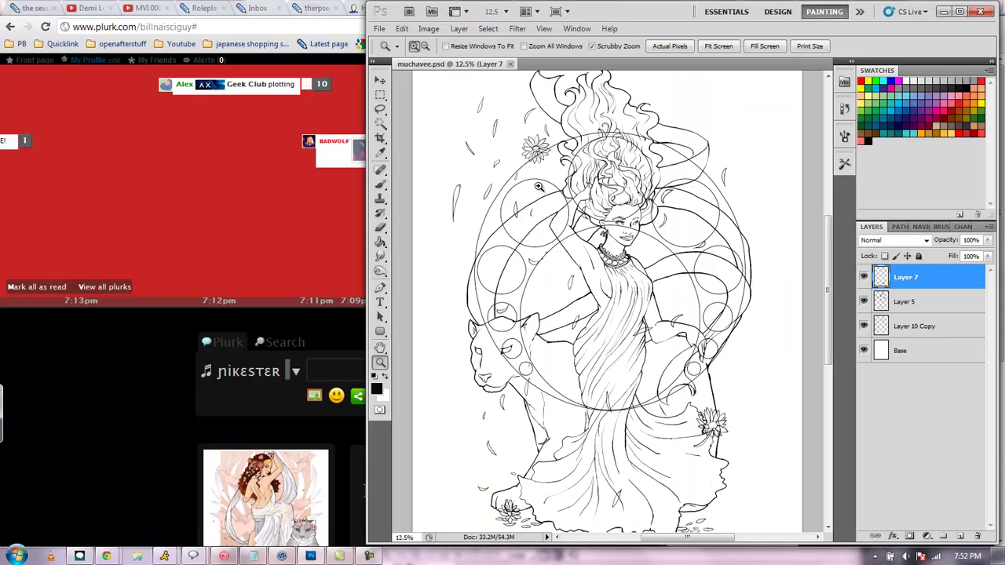
click(920, 229)
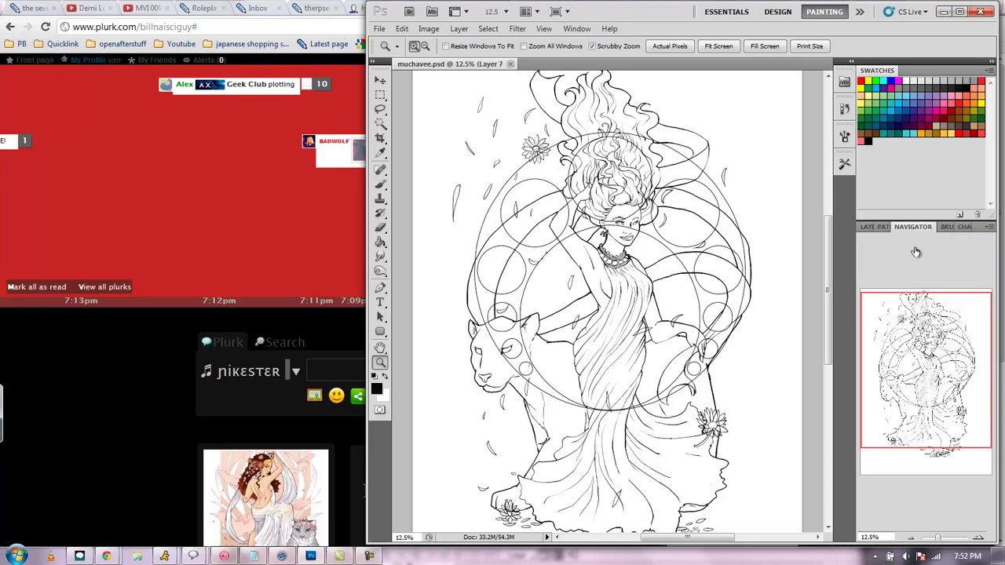
click(867, 227)
Toggle Layer 7, Layer 5 and Layer 10 Copy off and on one by one, leaving all visible
click(863, 277)
click(864, 277)
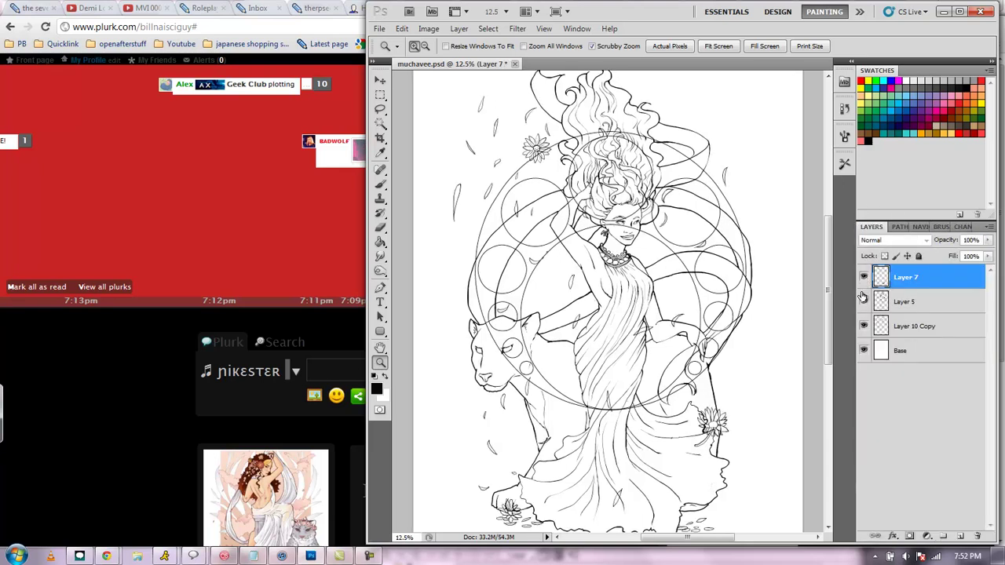
click(863, 303)
click(863, 302)
click(864, 327)
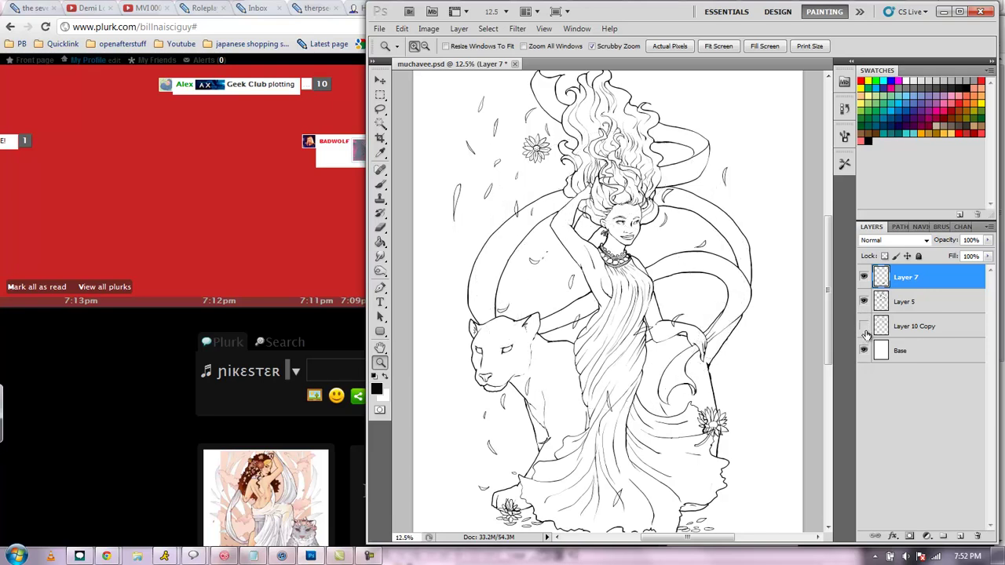
click(863, 326)
click(864, 326)
click(864, 327)
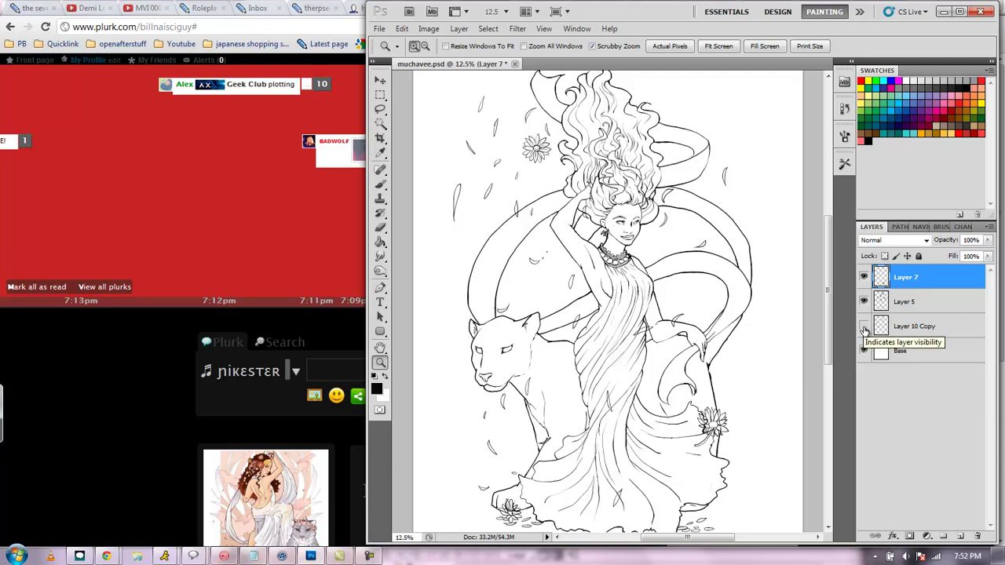
click(864, 327)
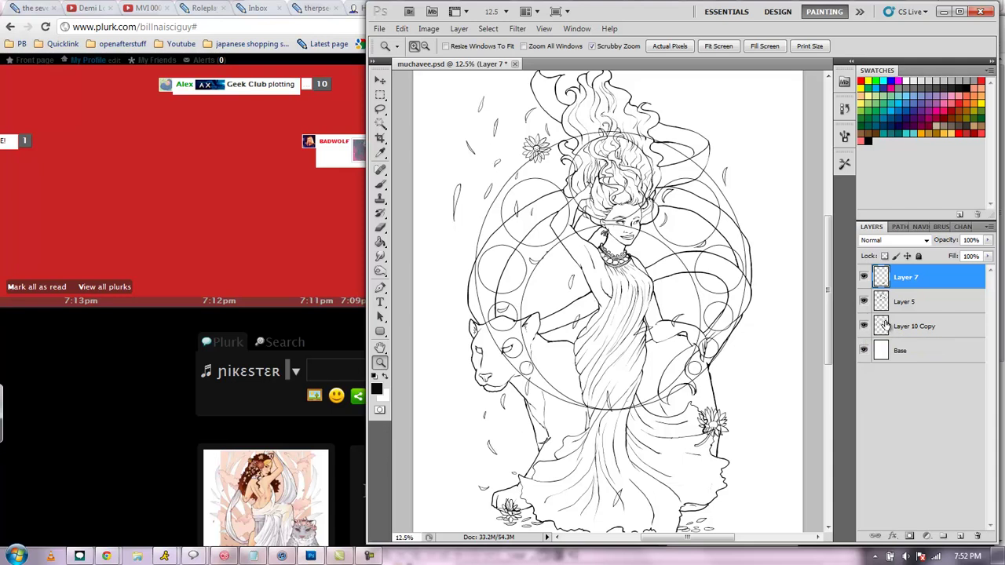
Make Layer 10 Copy active and zoom out to see the whole drawing
click(887, 326)
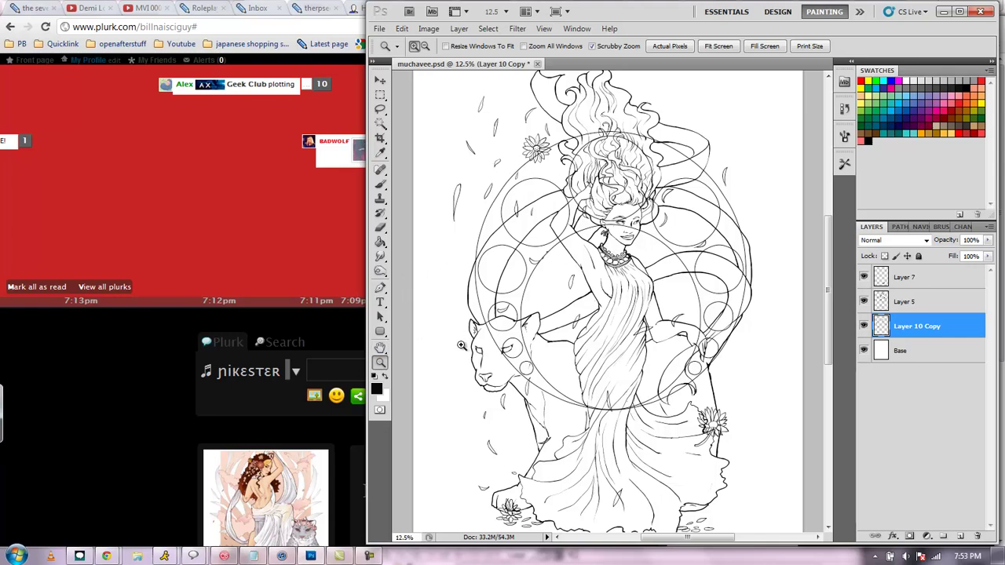
mouse_move(506, 183)
mouse_down()
mouse_move(601, 258)
mouse_move(475, 199)
mouse_move(496, 216)
mouse_up()
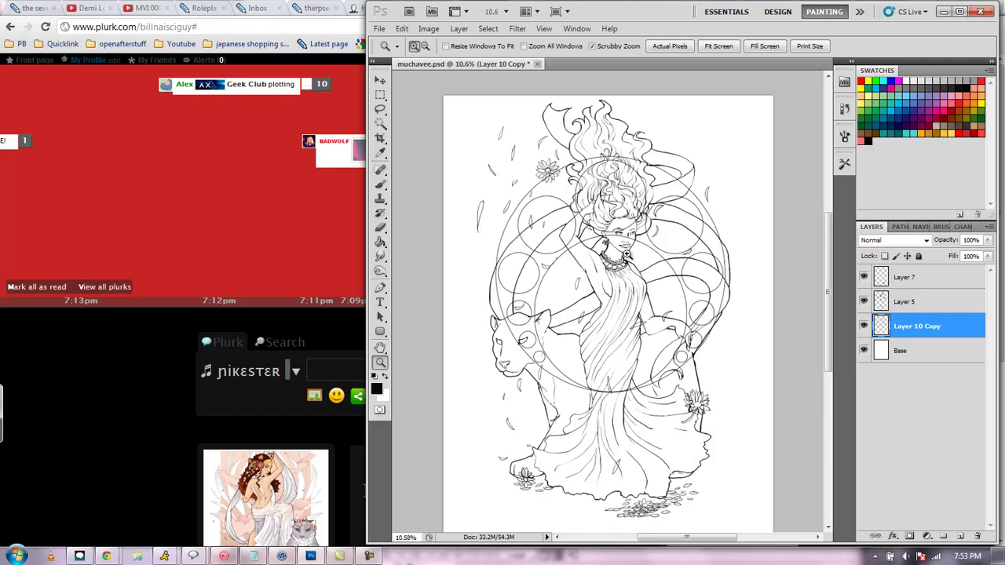
scroll(828, 346, down, 1)
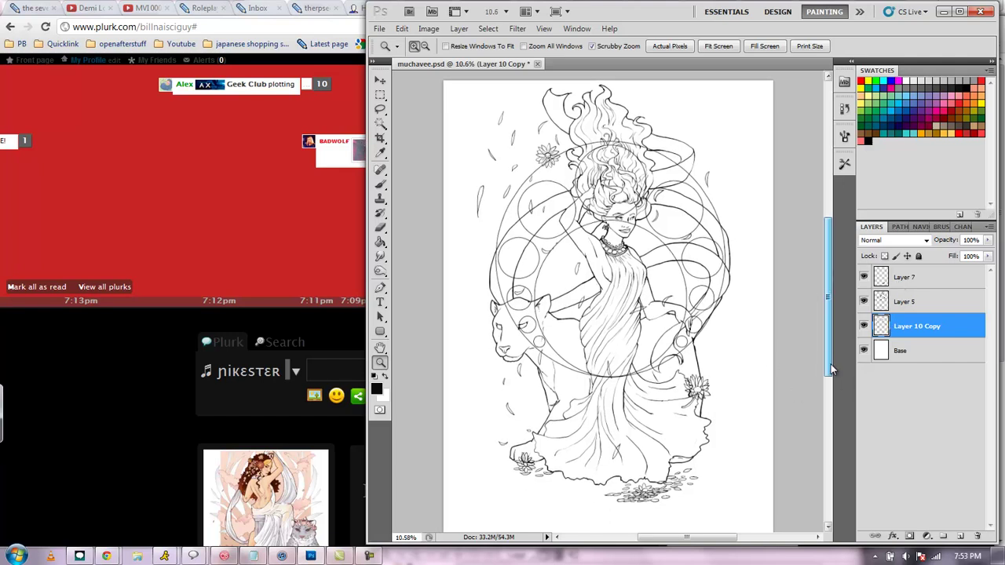
Select Layer 7, Layer 5 and Layer 10 Copy and nudge them down and right with the Move tool
shift+click(912, 279)
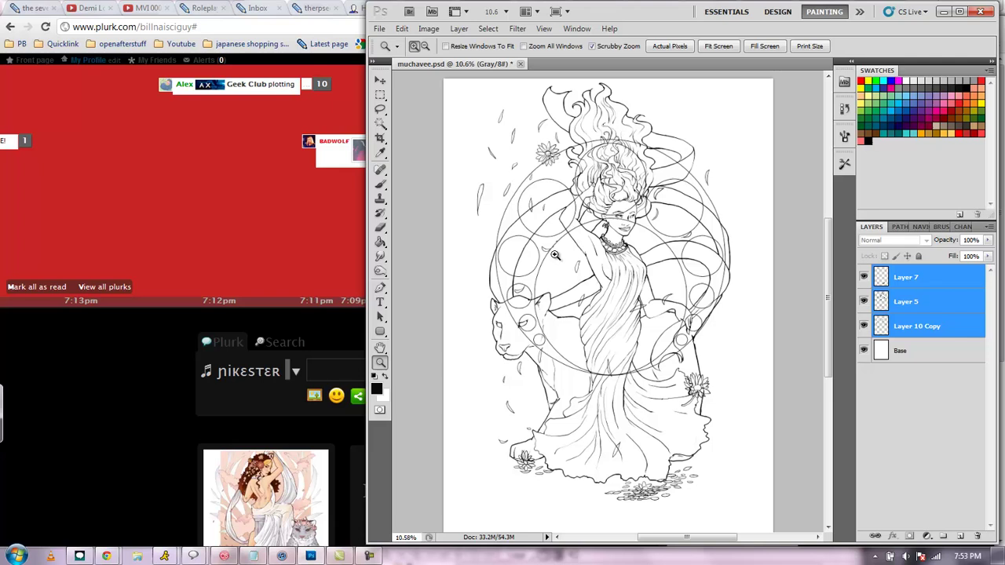
key(v)
key(shift+Down)
key(shift+Down)
key(shift+Down)
key(shift+Down)
key(shift+Down)
key(shift+Down)
key(shift+Down)
key(shift+Down)
key(shift+Down)
key(shift+Down)
key(shift+Down)
key(shift+Down)
key(shift+Down)
key(shift+Down)
key(shift+Down)
key(shift+Down)
key(shift+Down)
key(shift+Down)
key(shift+Down)
key(shift+Down)
key(shift+Right)
key(shift+Right)
key(shift+Right)
key(shift+Right)
key(shift+Right)
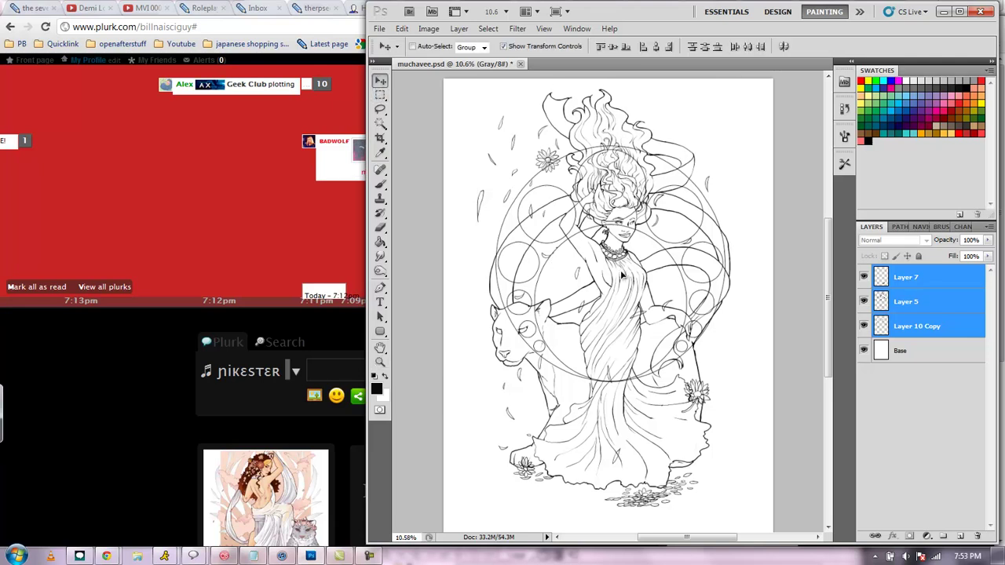
scroll(824, 279, down, 1)
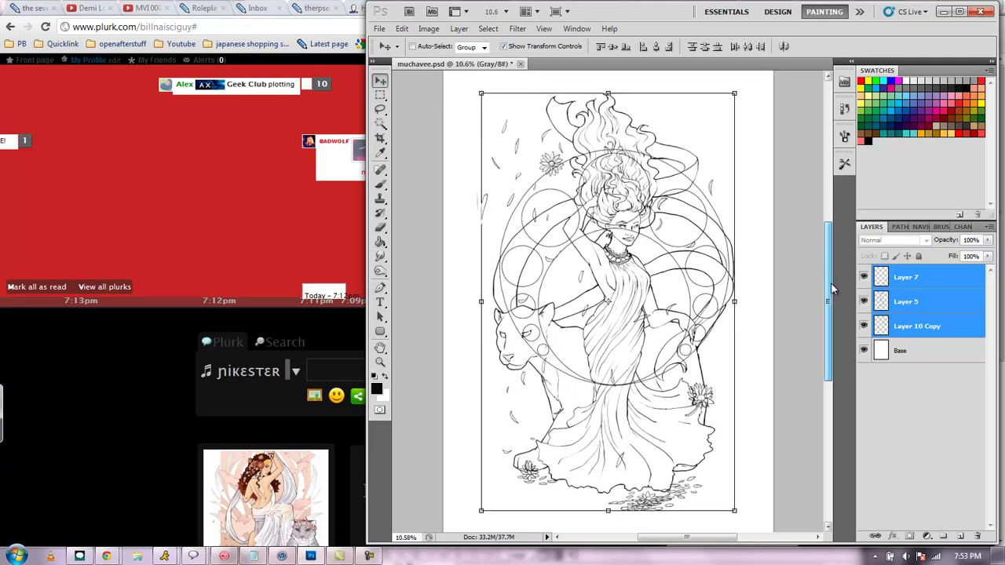
key(m)
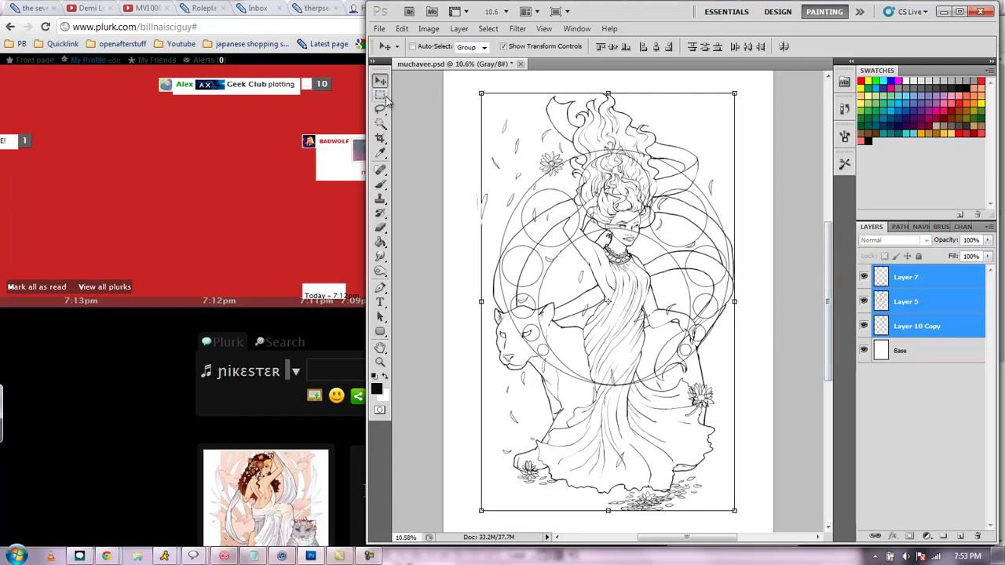
click(921, 226)
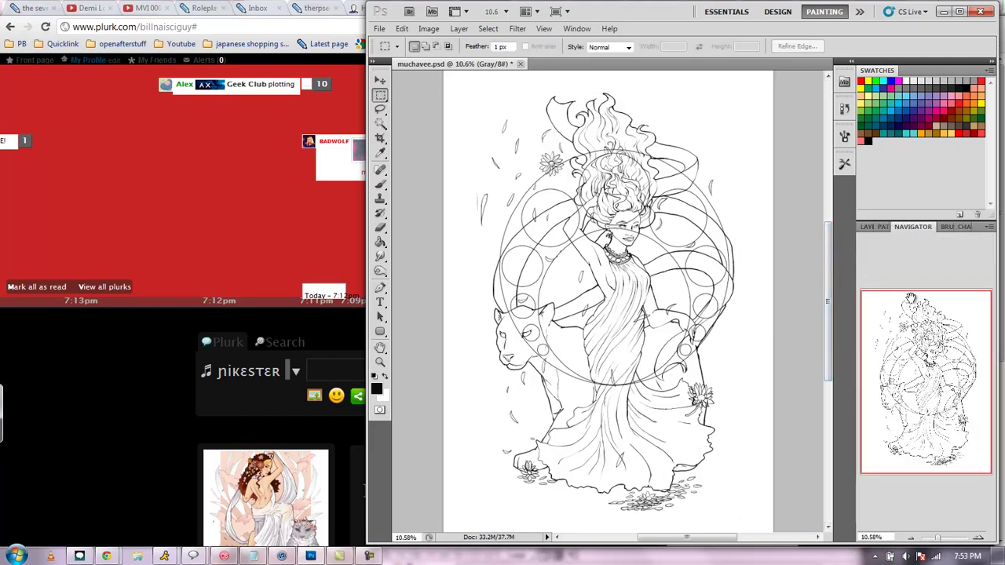
click(979, 539)
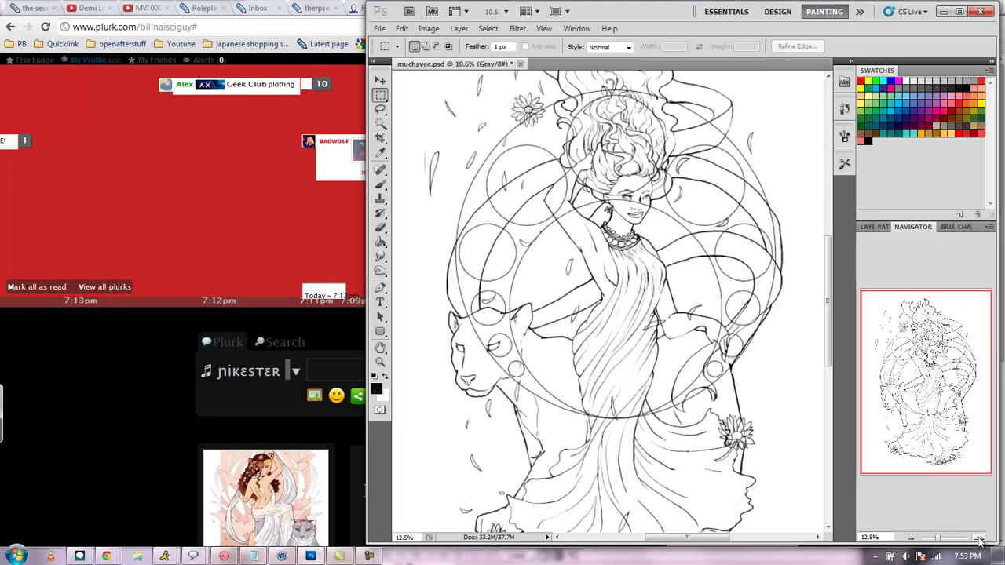
click(979, 539)
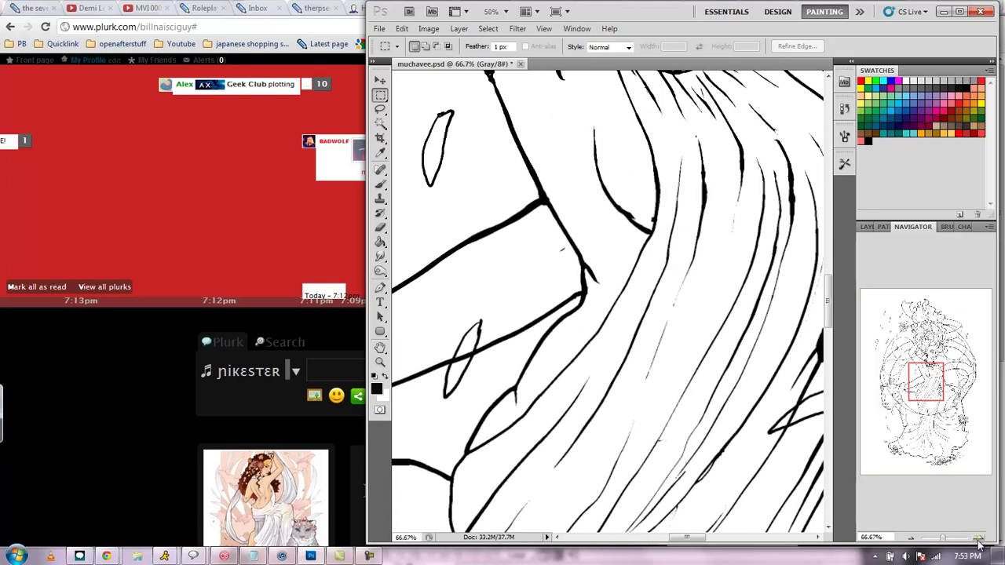
click(979, 539)
drag(936, 380, 929, 339)
click(909, 539)
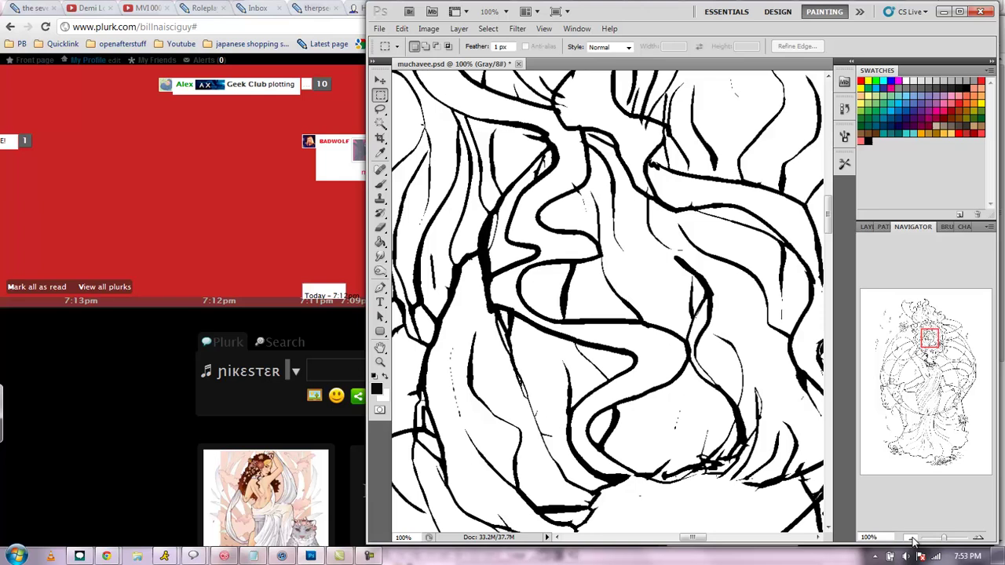
click(909, 539)
click(909, 538)
click(910, 539)
click(909, 540)
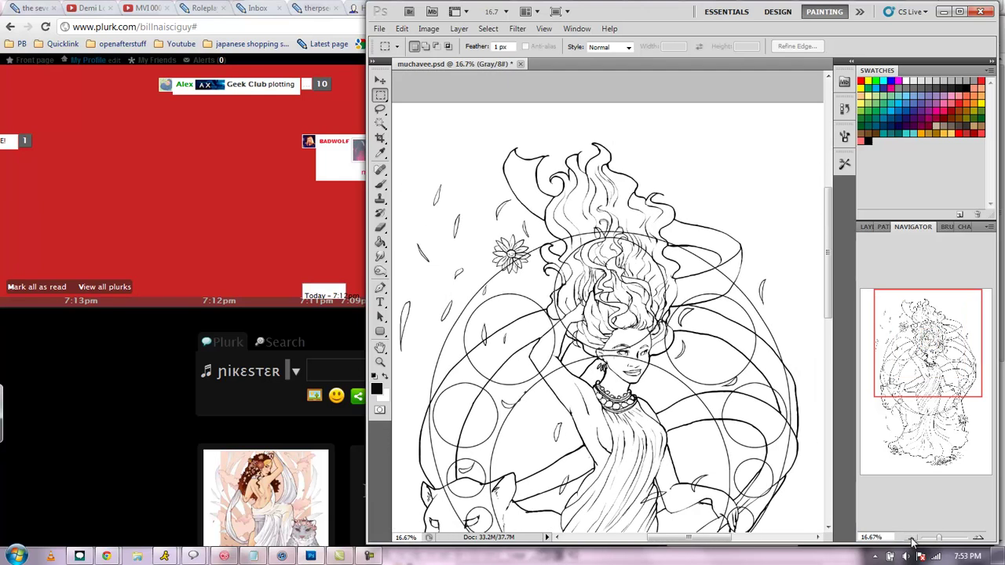
click(910, 539)
scroll(601, 303, down, 5)
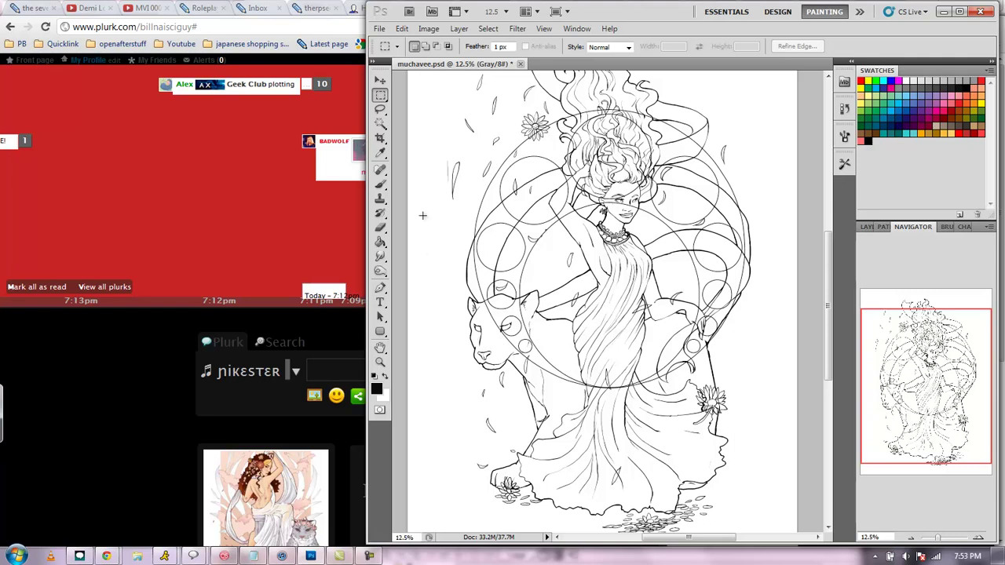
Take the Brush tool and add a new Layer 1 above Layer 7
click(380, 183)
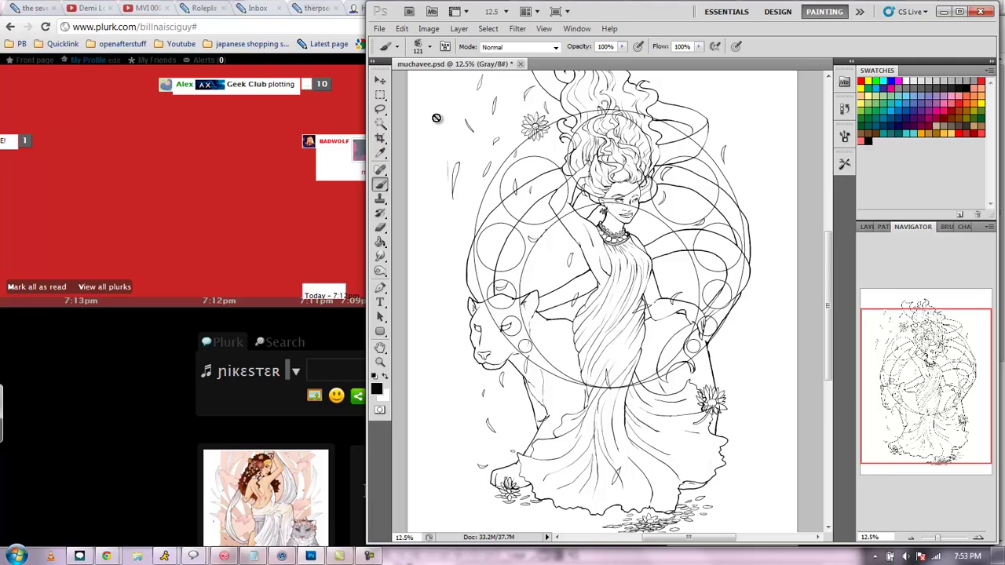
click(866, 226)
click(917, 278)
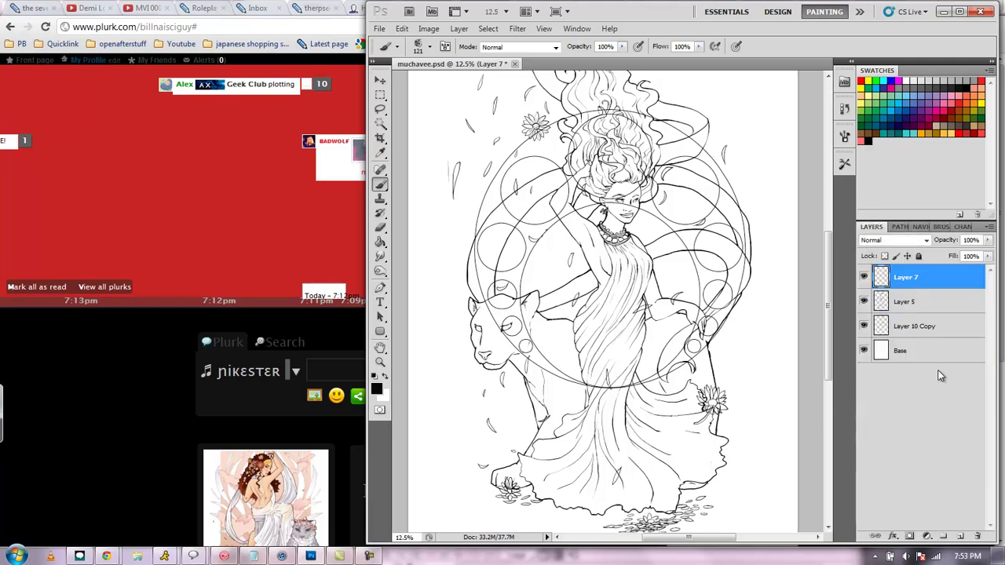
click(960, 535)
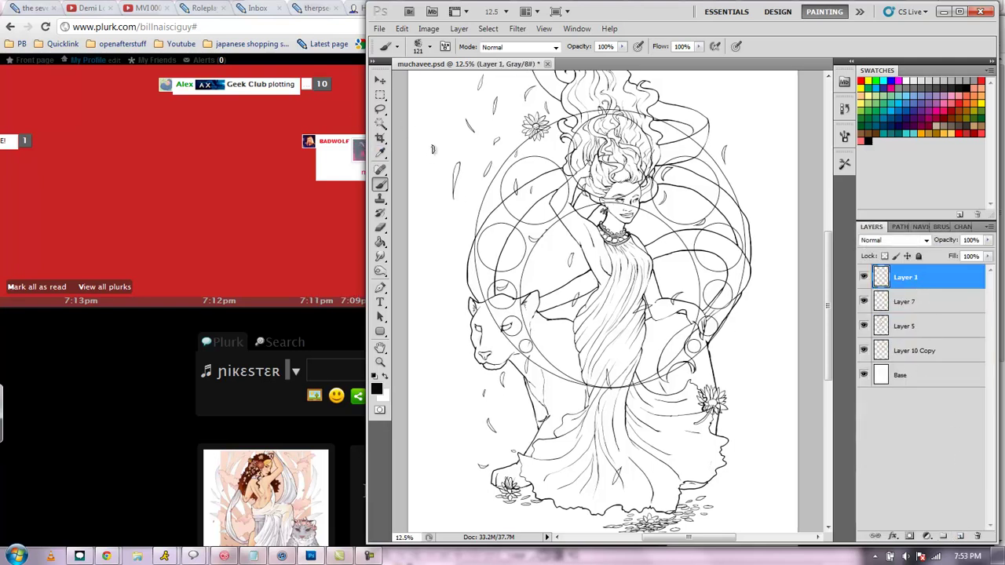
Pick a hard round brush tip and paint a long vertical test stroke left of the figure
click(422, 47)
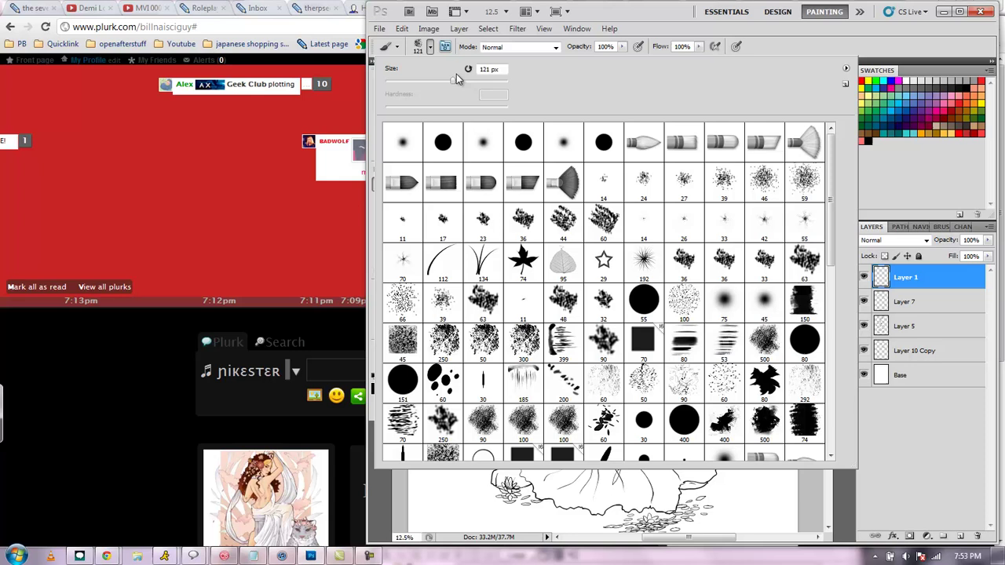
click(603, 144)
click(528, 145)
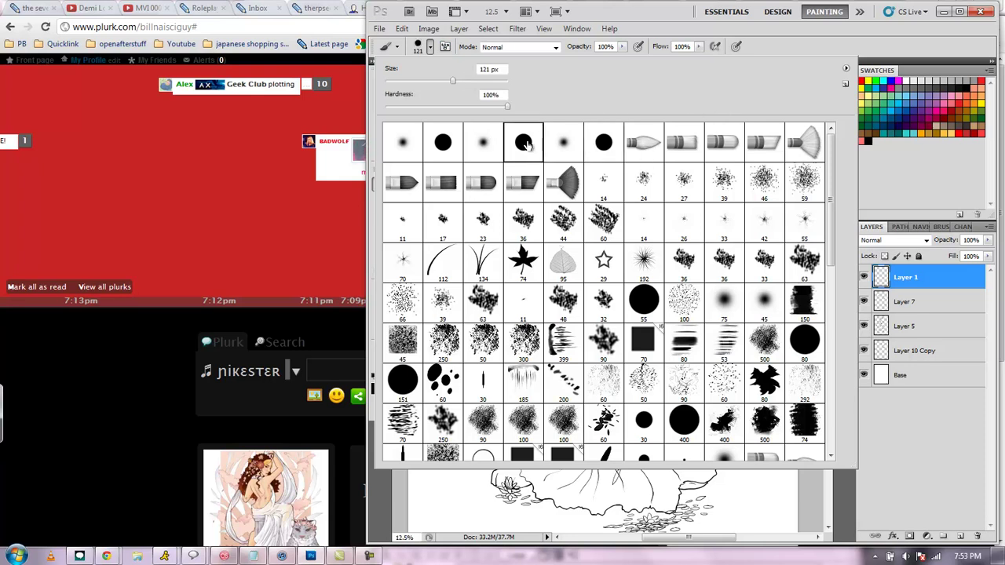
click(646, 6)
drag(449, 127, 437, 291)
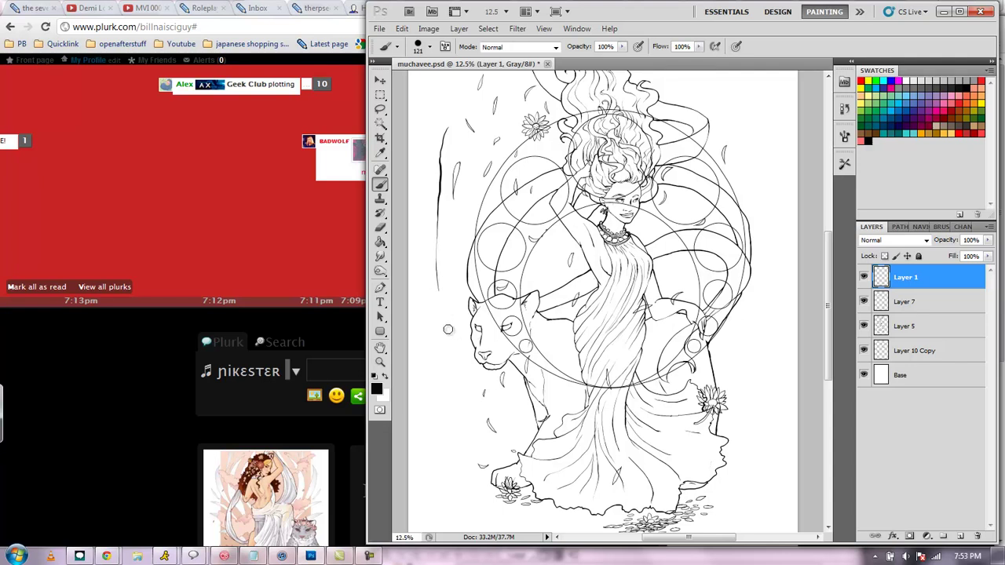
Zoom in on the new stroke to inspect it, then zoom back out to the whole drawing
click(380, 362)
mouse_move(443, 210)
mouse_down()
mouse_move(519, 244)
mouse_move(552, 275)
mouse_up()
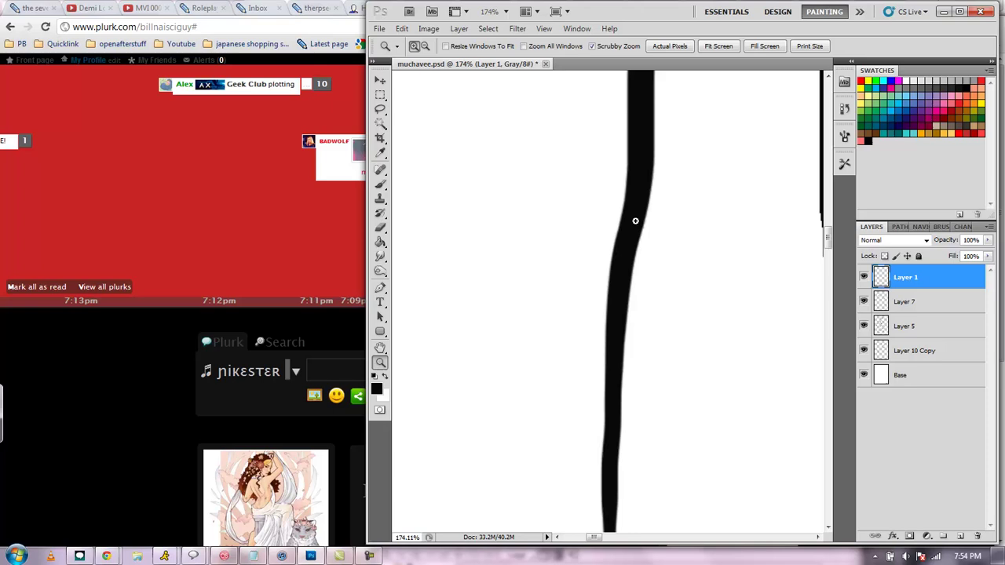
mouse_move(630, 218)
mouse_down()
mouse_move(598, 207)
mouse_move(626, 220)
mouse_up()
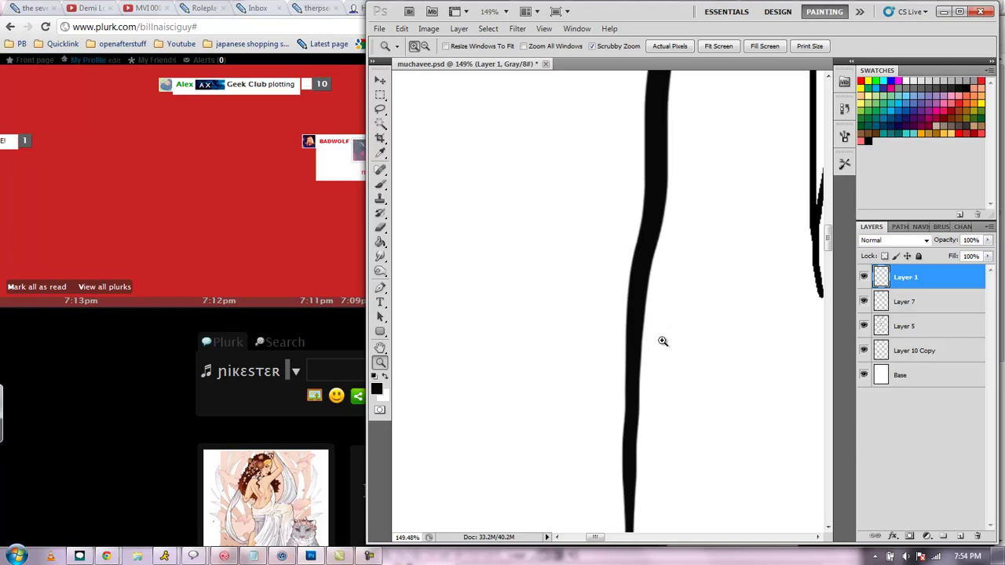
drag(663, 341, 547, 280)
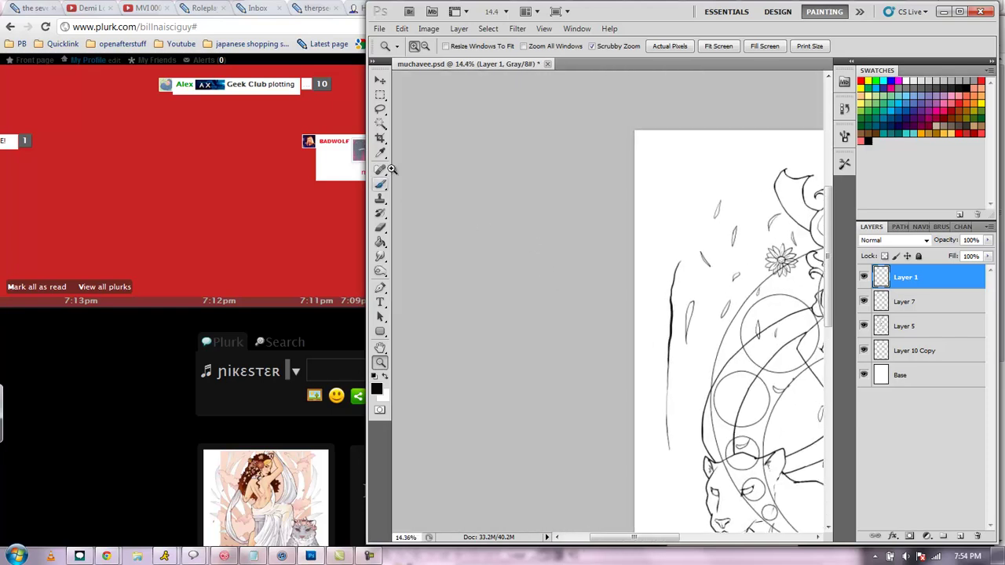
Select the vertical test stroke in two parts with the Rectangular Marquee and delete it from Layer 1
click(380, 95)
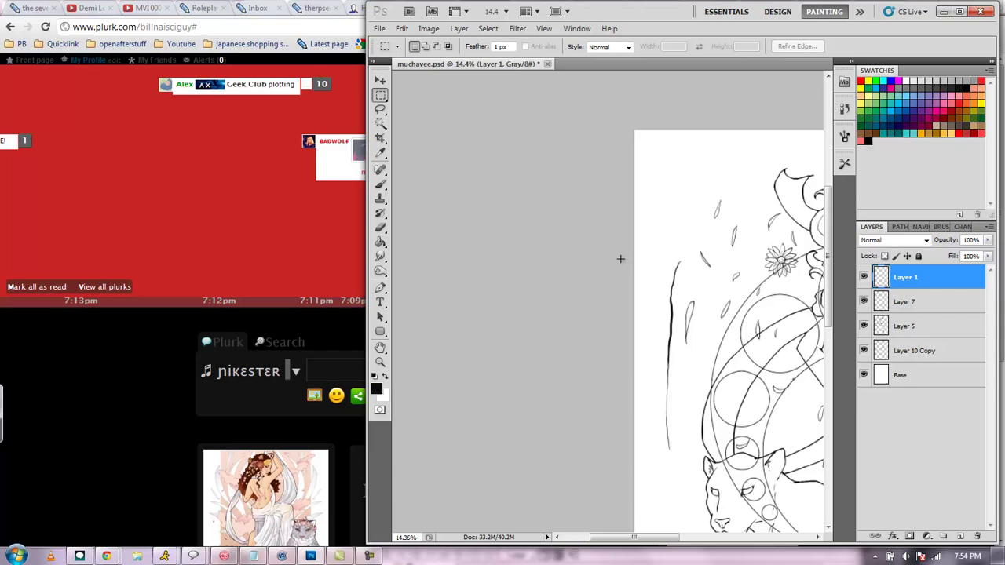
drag(644, 253, 676, 350)
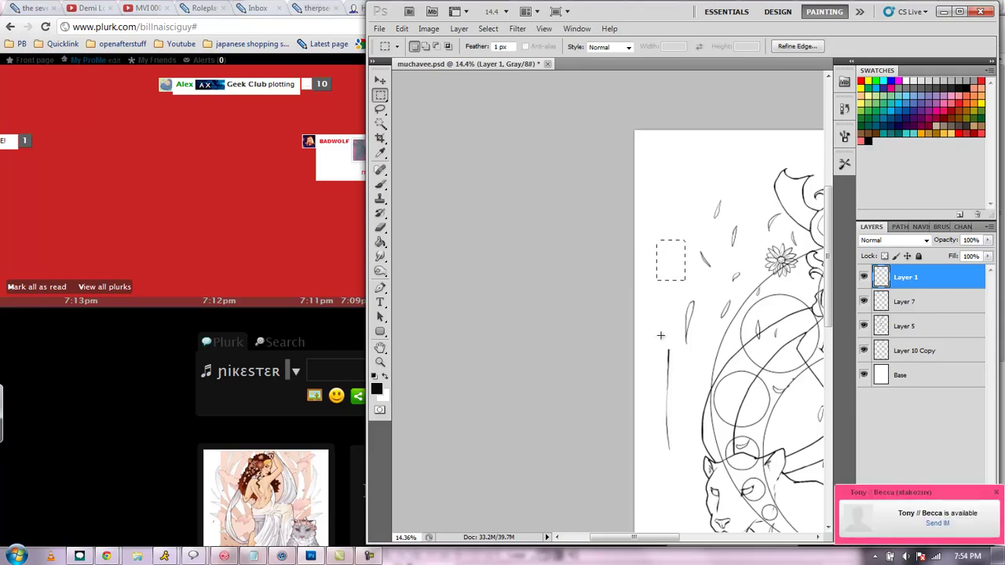
drag(658, 376, 676, 477)
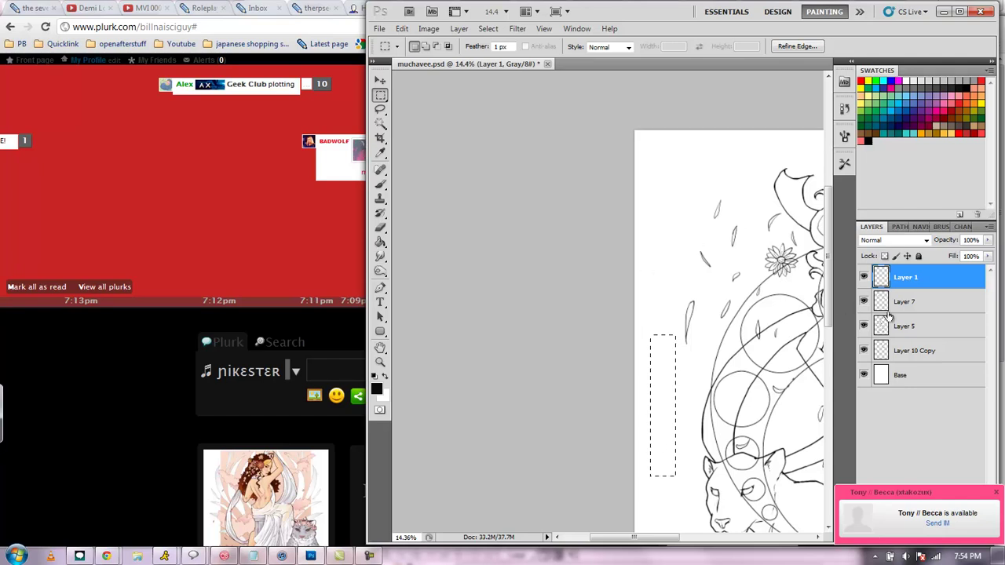
click(920, 226)
drag(887, 330, 923, 365)
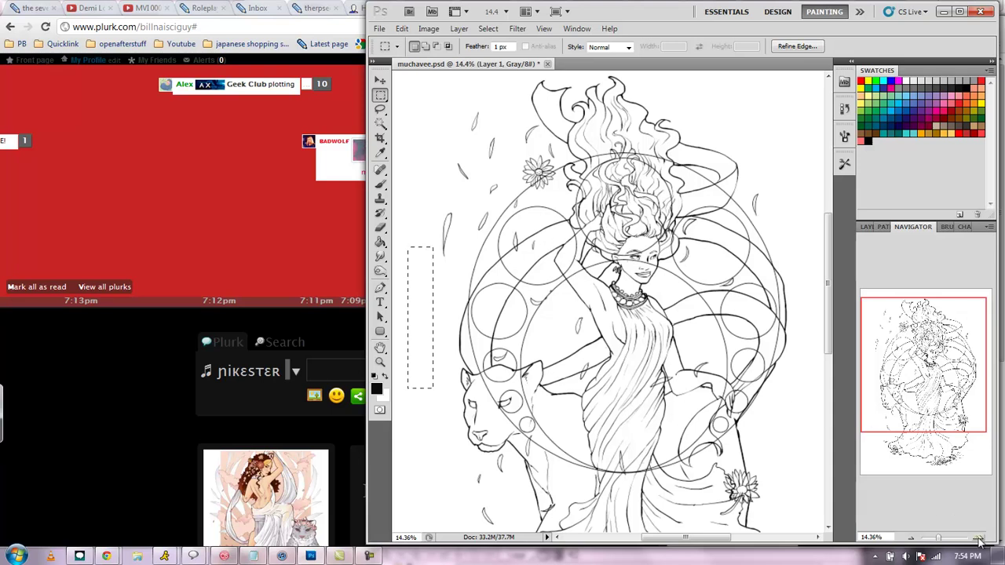
click(573, 351)
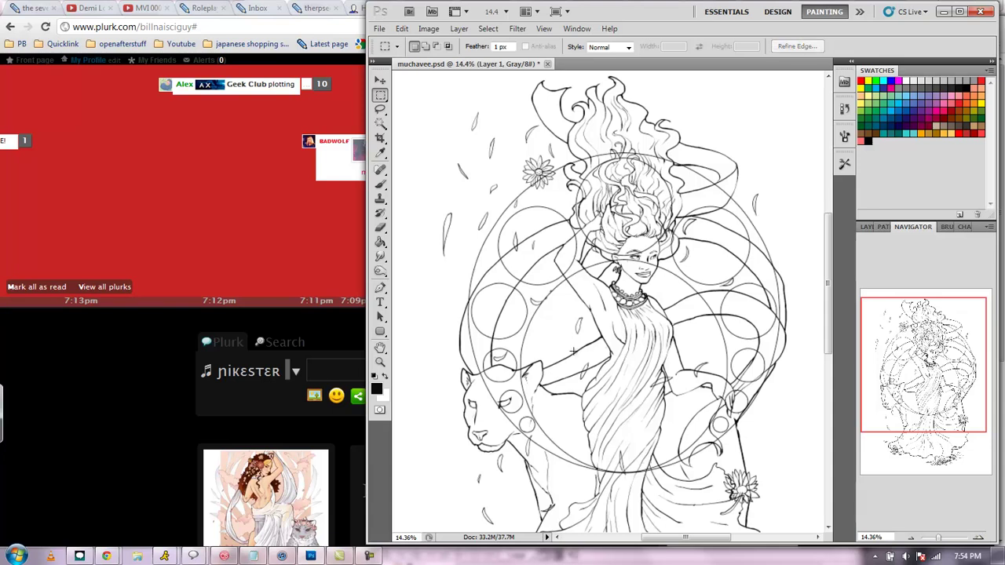
Zoom in on the woman's upper body and bring the Layers panel list back into view
click(978, 538)
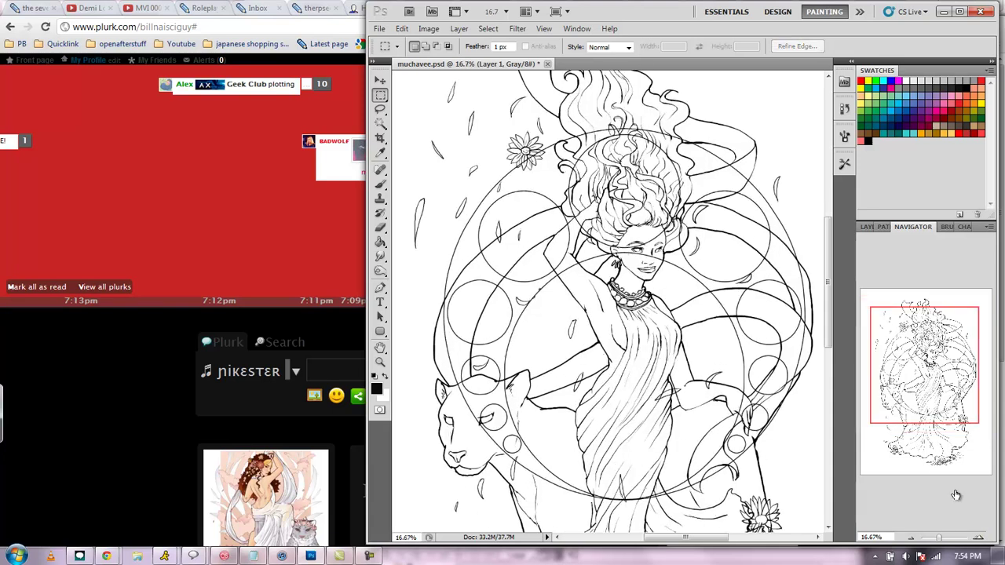
click(978, 539)
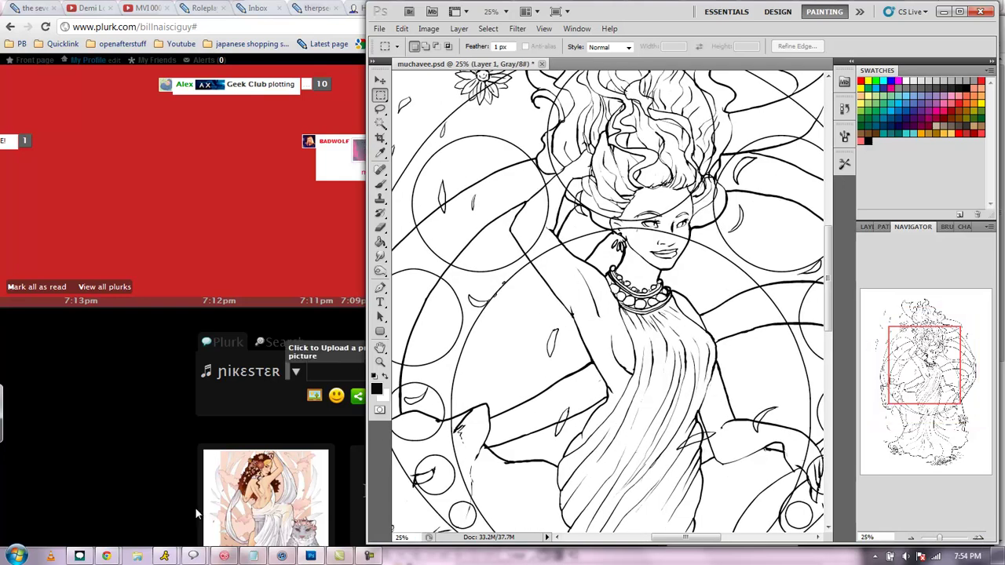
click(90, 554)
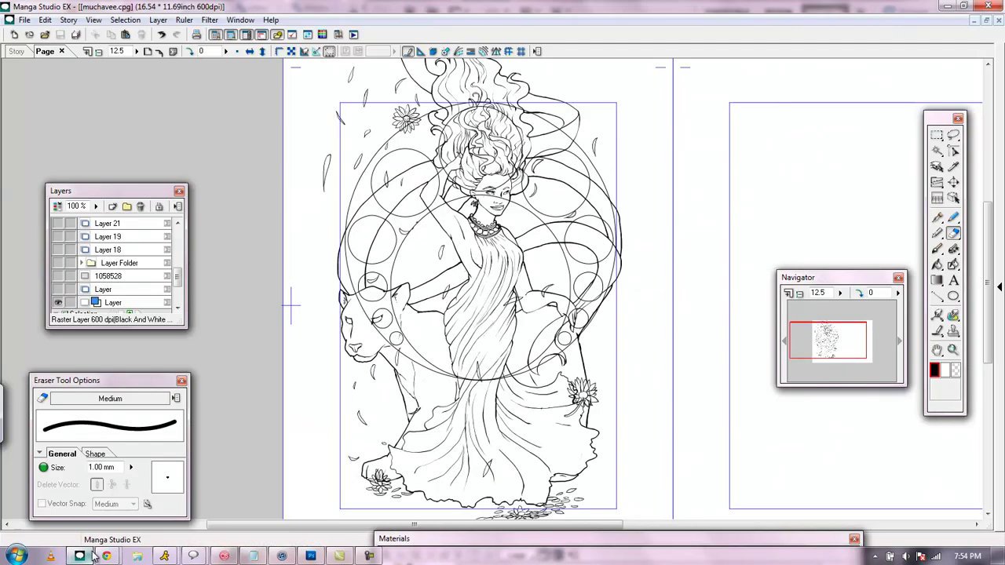
click(947, 6)
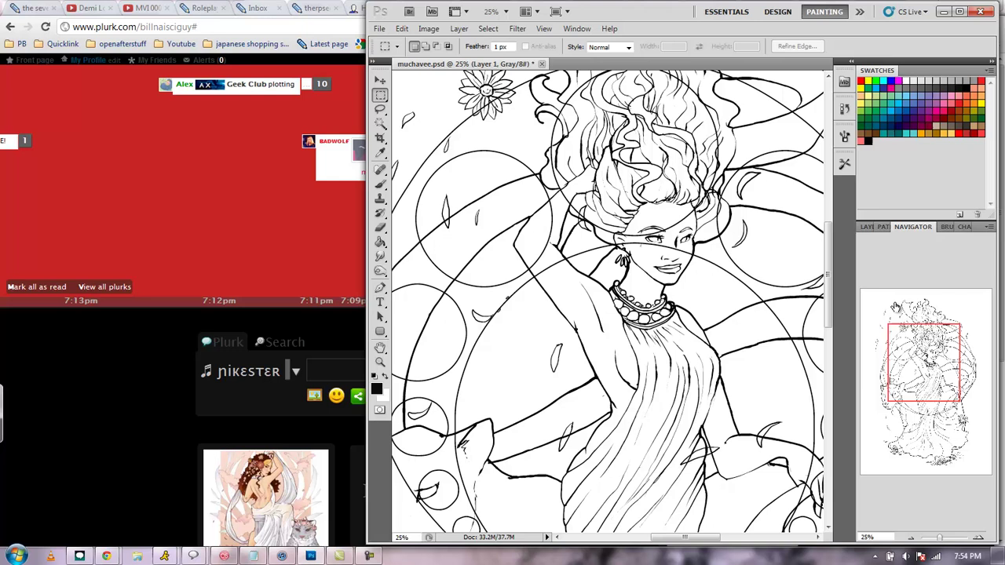
click(868, 226)
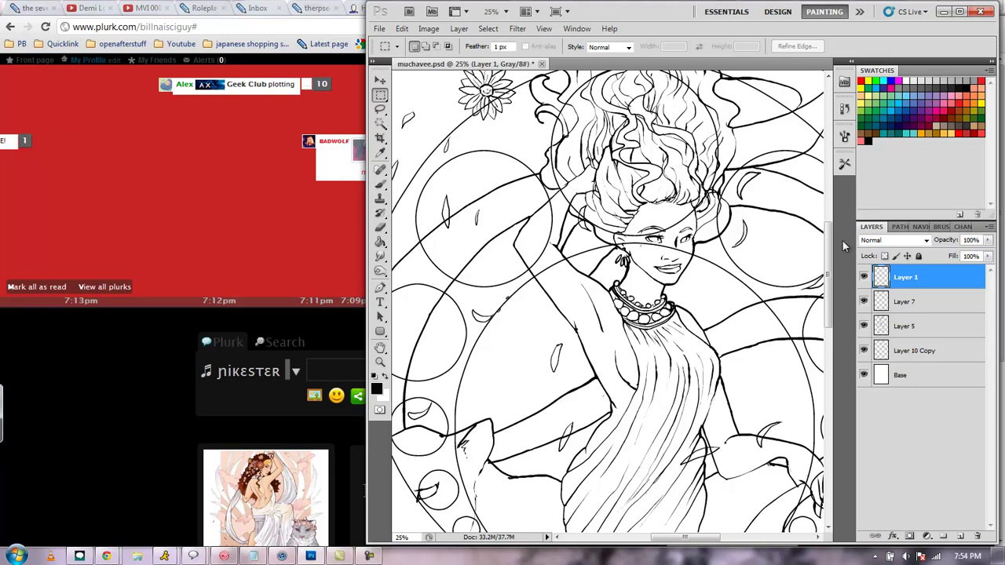
click(958, 12)
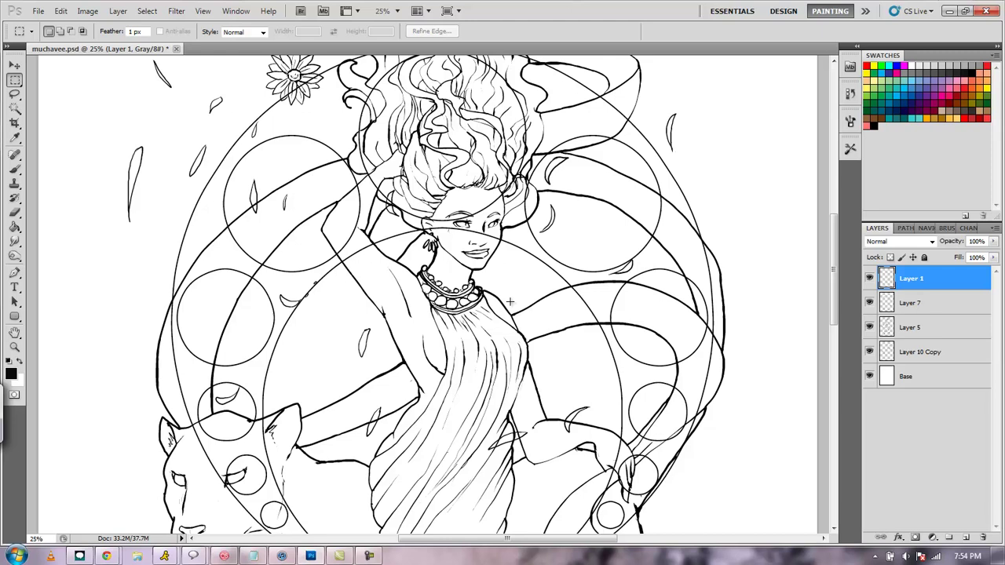
mouse_move(837, 267)
mouse_down()
mouse_move(831, 251)
mouse_move(822, 371)
mouse_move(814, 234)
mouse_move(817, 245)
mouse_up()
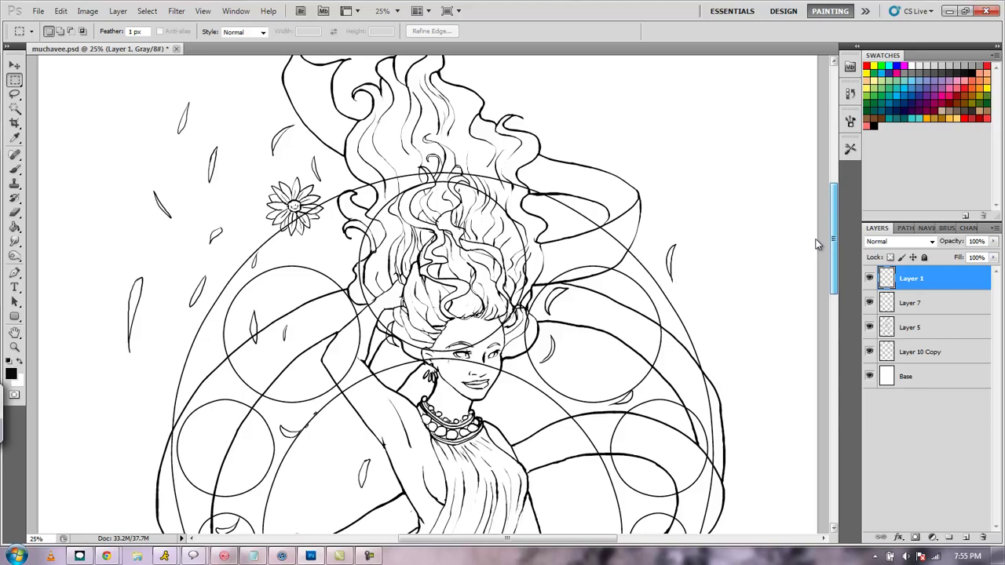
drag(817, 243, 814, 332)
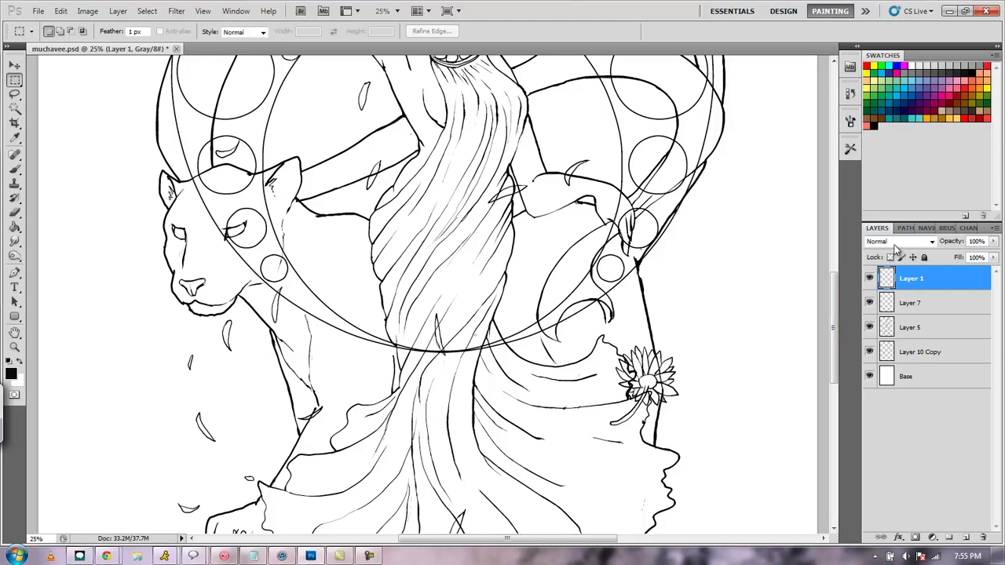
click(370, 557)
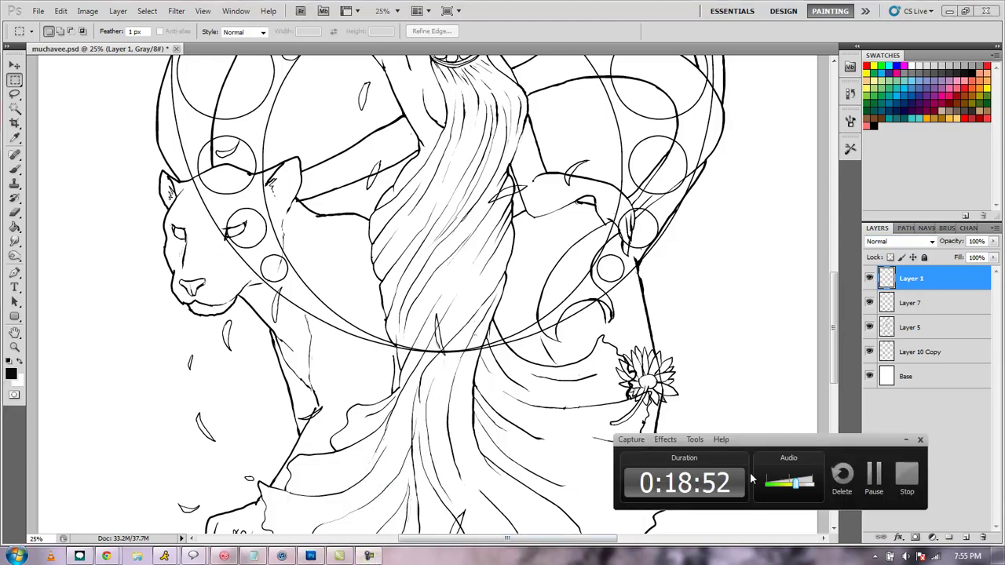